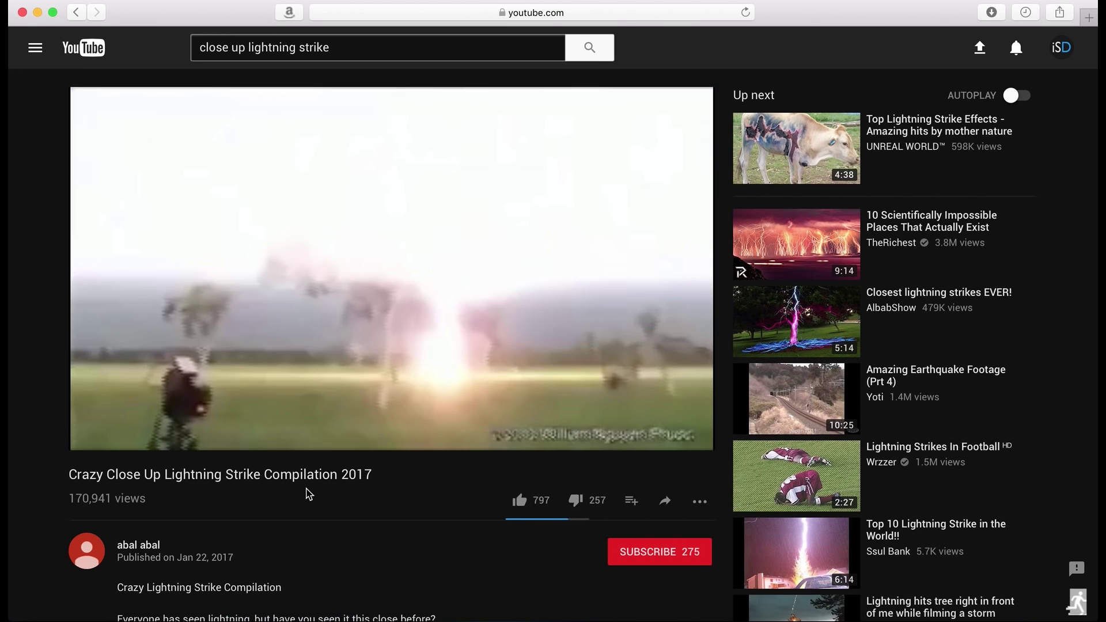
Step: Play and pause the lightning strike compilation video to examine how close-up strikes flash from moment to moment
{"action": "key", "text": "space"}
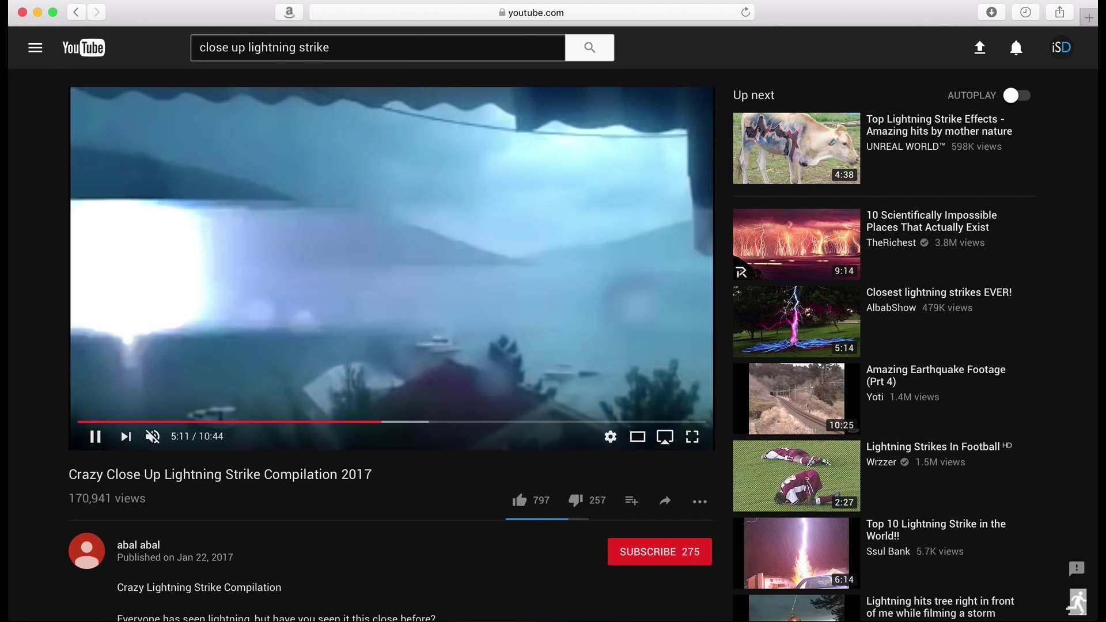
{"action": "key", "text": "space"}
{"action": "key", "text": "space"}
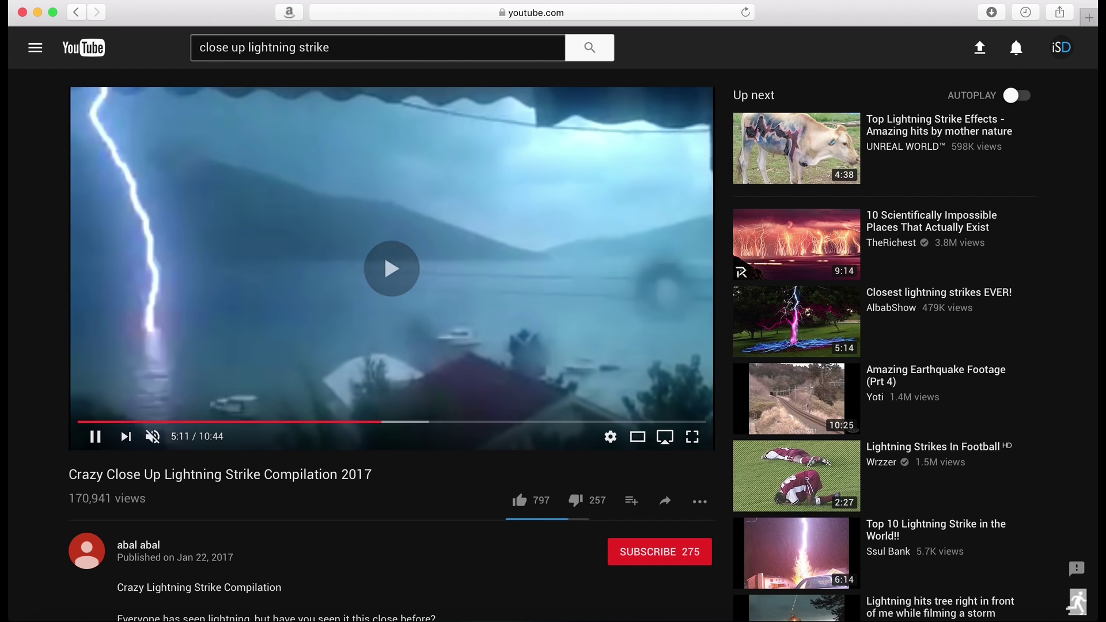
{"action": "key", "text": "space"}
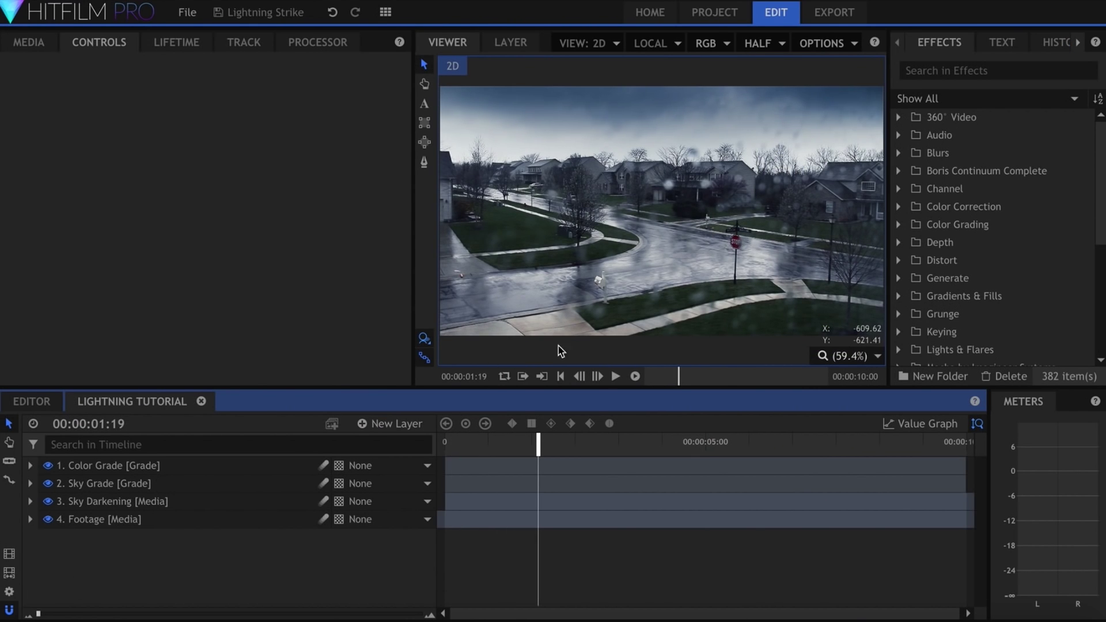
Step: Play the storm footage composite at close magnification to examine the street, and restore the fitted view
{"action": "scroll", "coordinate": [549, 278], "scroll_direction": "up", "scroll_amount": 5}
{"action": "key", "text": "space"}
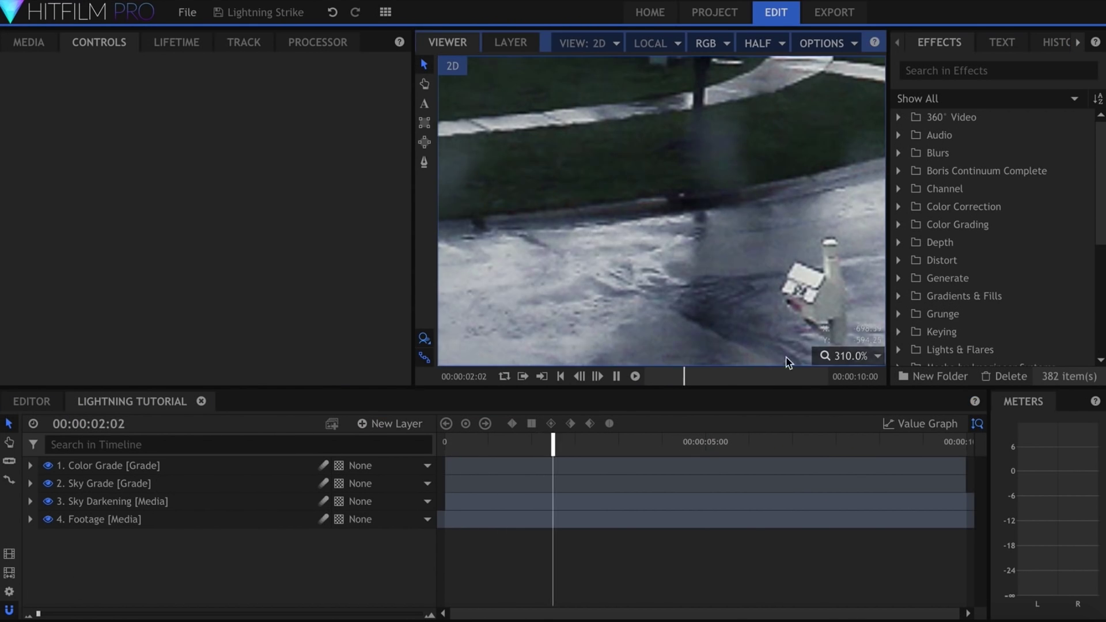
{"action": "left_click", "coordinate": [868, 358]}
{"action": "left_click", "coordinate": [874, 521]}
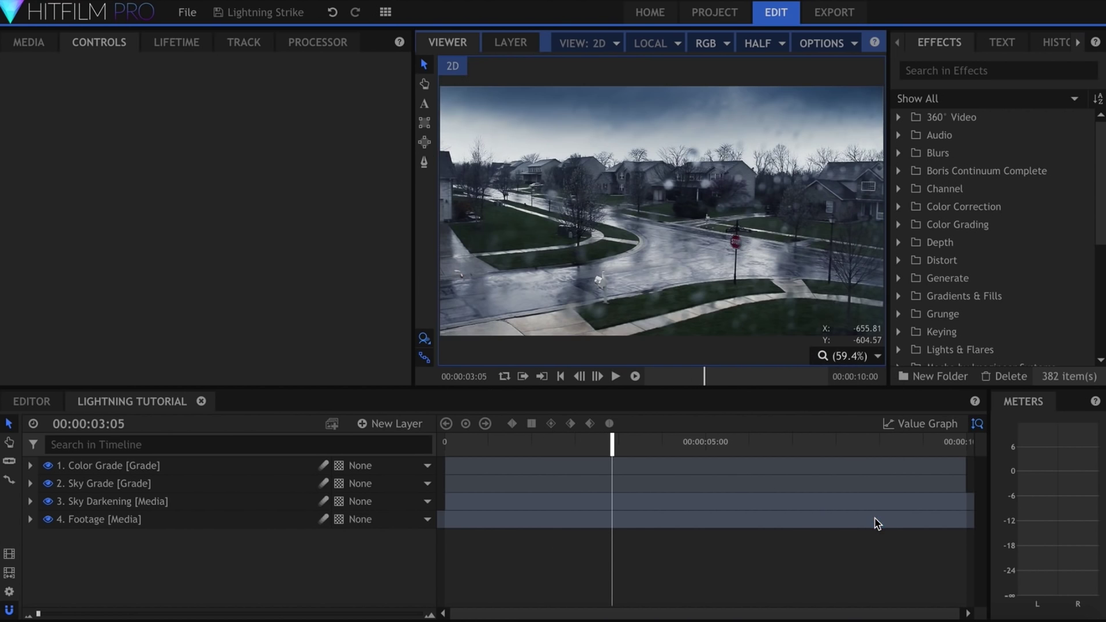
Step: Duplicate the Footage layer and rename the upper copy "Flash Footage"
{"action": "left_click", "coordinate": [218, 521]}
{"action": "key", "text": "ctrl+d"}
{"action": "double_click", "coordinate": [170, 524]}
{"action": "type", "text": "Fla"}
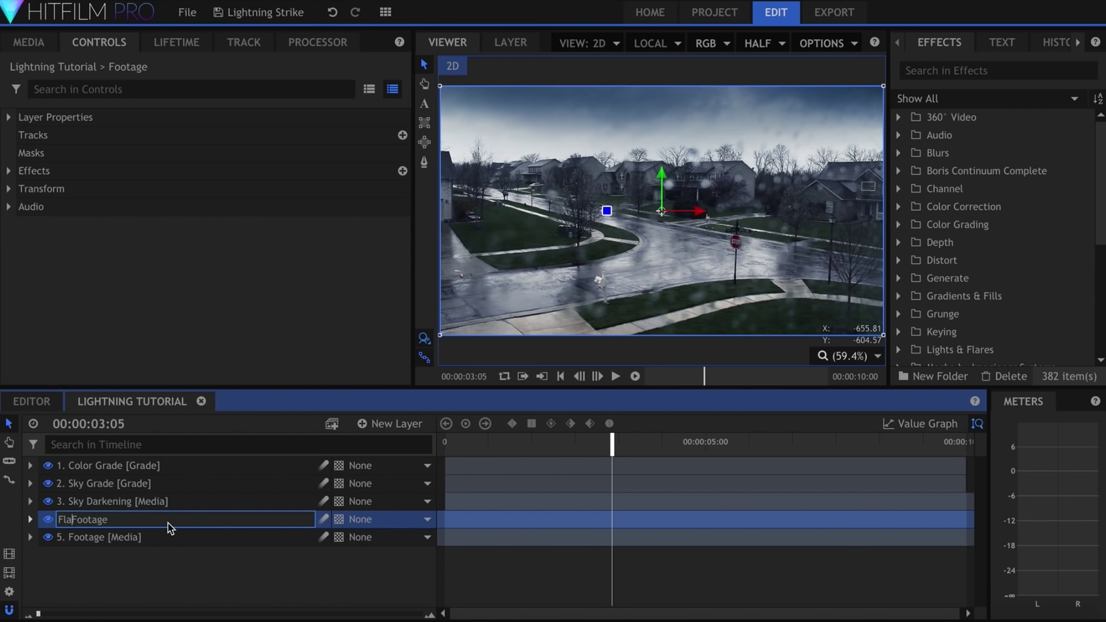
{"action": "type", "text": "sh"}
{"action": "key", "text": "Return"}
Step: Set the Flash Footage layer's blend mode to Add and move it to the top of the layer stack
{"action": "right_click", "coordinate": [170, 528]}
{"action": "mouse_move", "coordinate": [311, 166]}
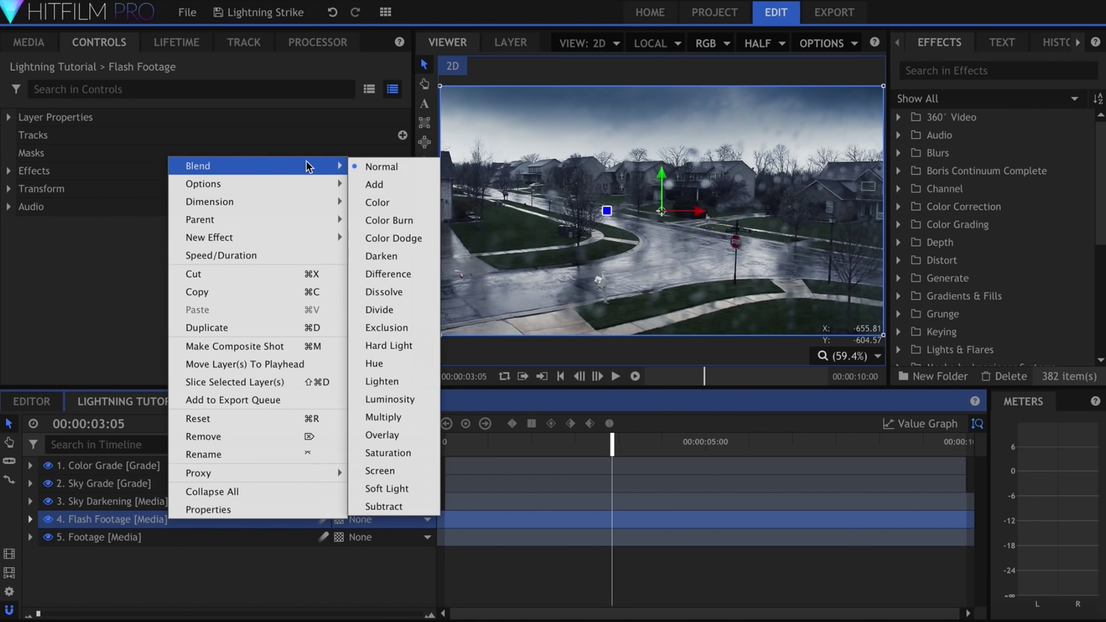
{"action": "left_click", "coordinate": [376, 182]}
{"action": "left_click_drag", "start_coordinate": [190, 518], "coordinate": [192, 464]}
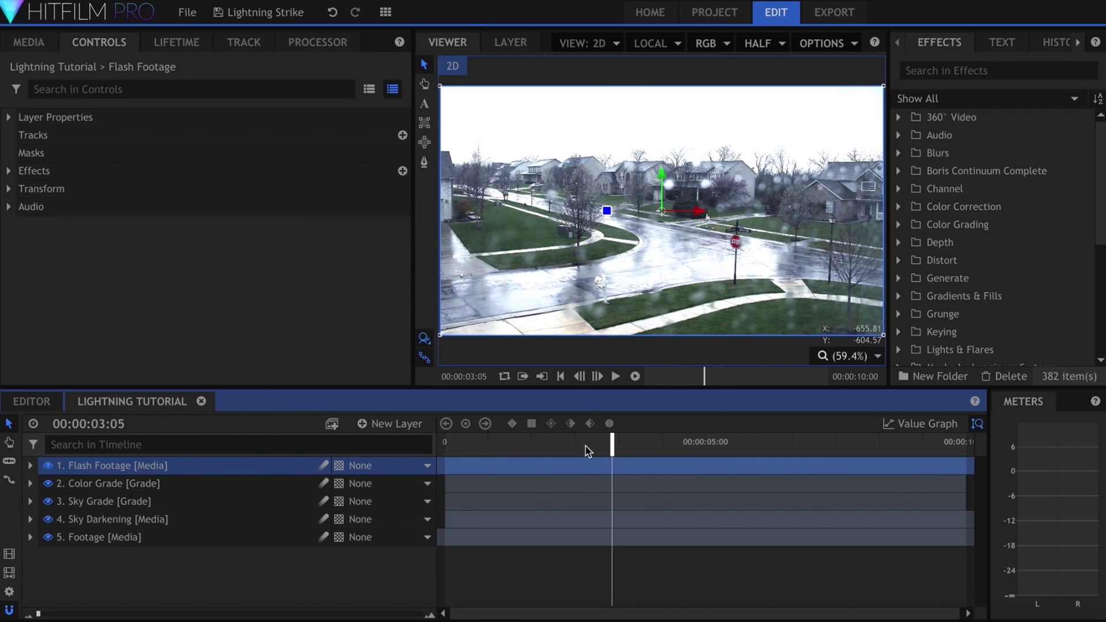
Step: Slice Flash Footage at 00:00:03:05 and 00:00:03:08, and delete the parts before and after that short section
{"action": "left_click", "coordinate": [616, 464]}
{"action": "key", "text": "space"}
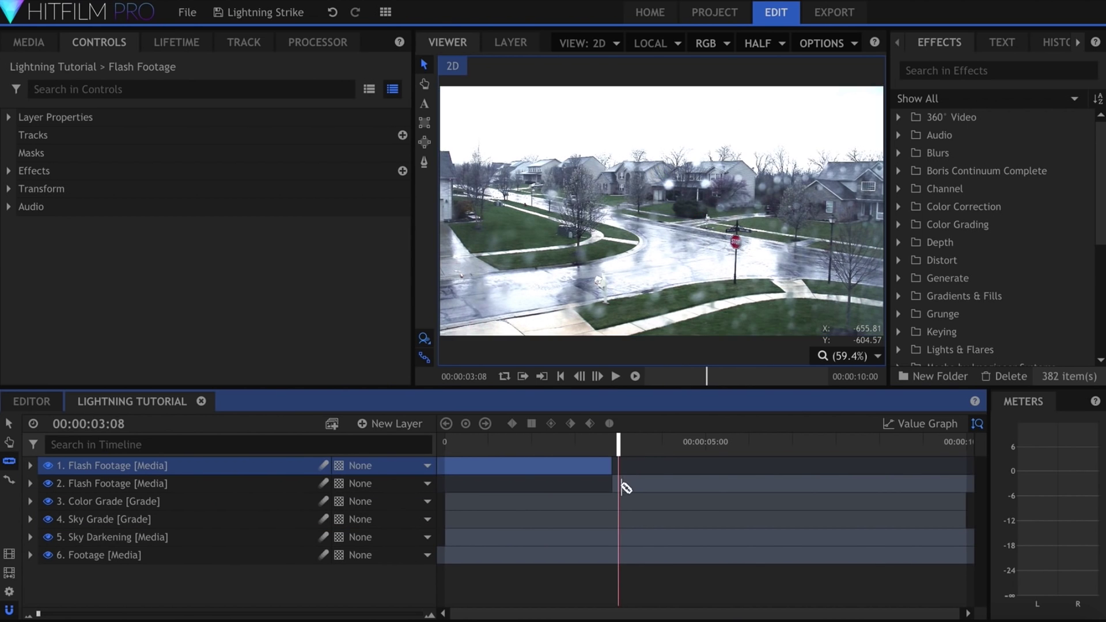
{"action": "left_click", "coordinate": [621, 485]}
{"action": "key", "text": "v"}
{"action": "left_click", "coordinate": [643, 505]}
{"action": "key", "text": "Delete"}
{"action": "left_click", "coordinate": [578, 466]}
{"action": "key", "text": "Delete"}
Step: Duplicate the short Flash Footage clip and place the copy at 00:00:03:09, just after the first flash
{"action": "left_click", "coordinate": [600, 441]}
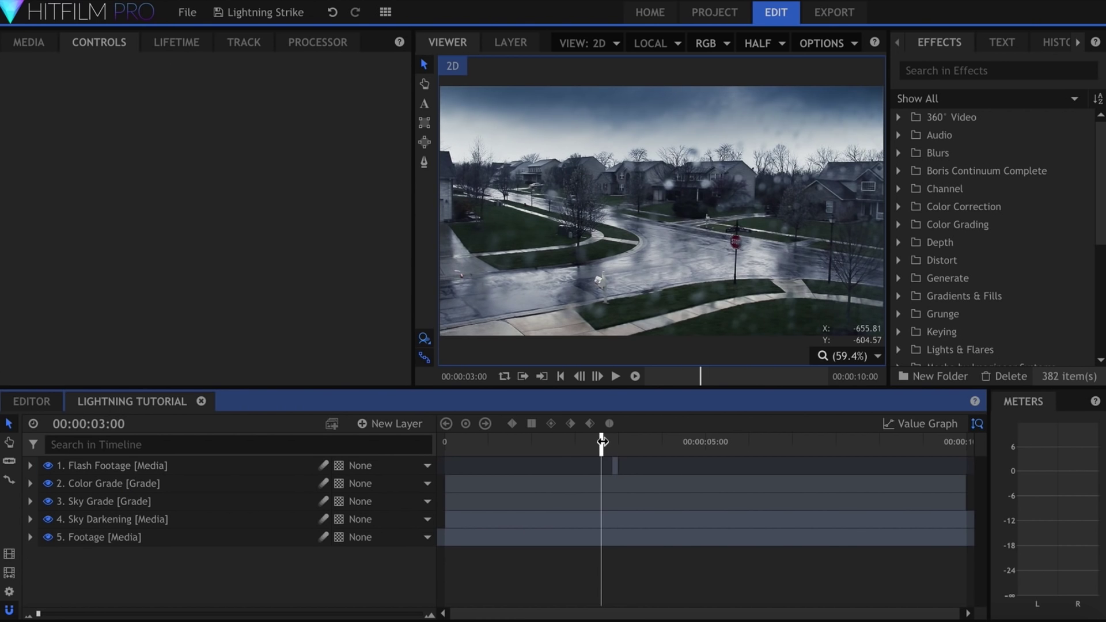
{"action": "left_click", "coordinate": [618, 442]}
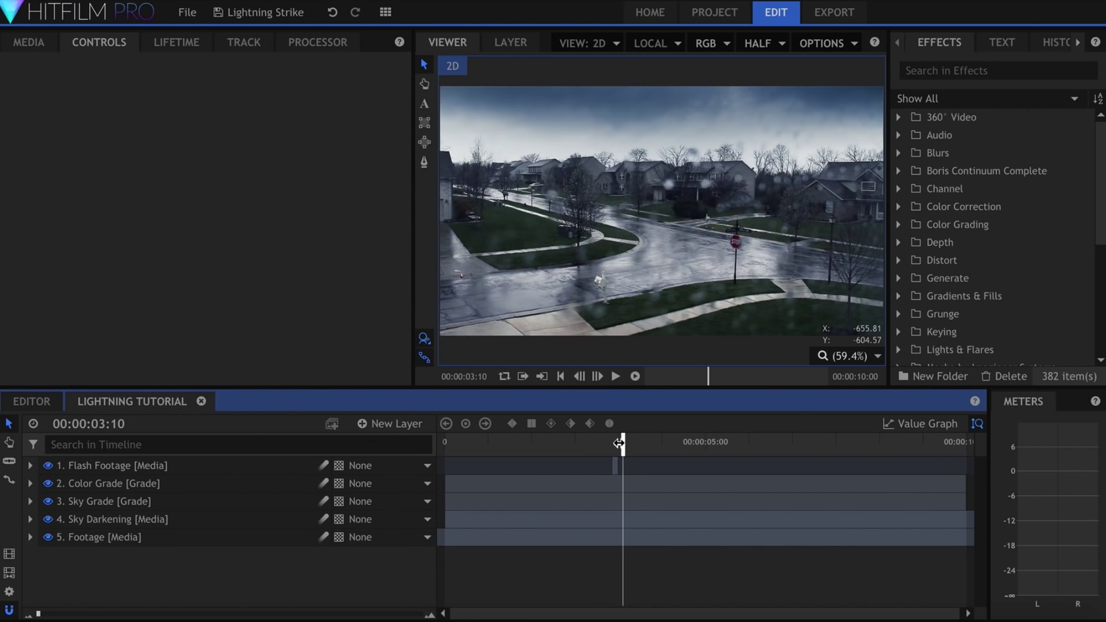
{"action": "left_click", "coordinate": [168, 466]}
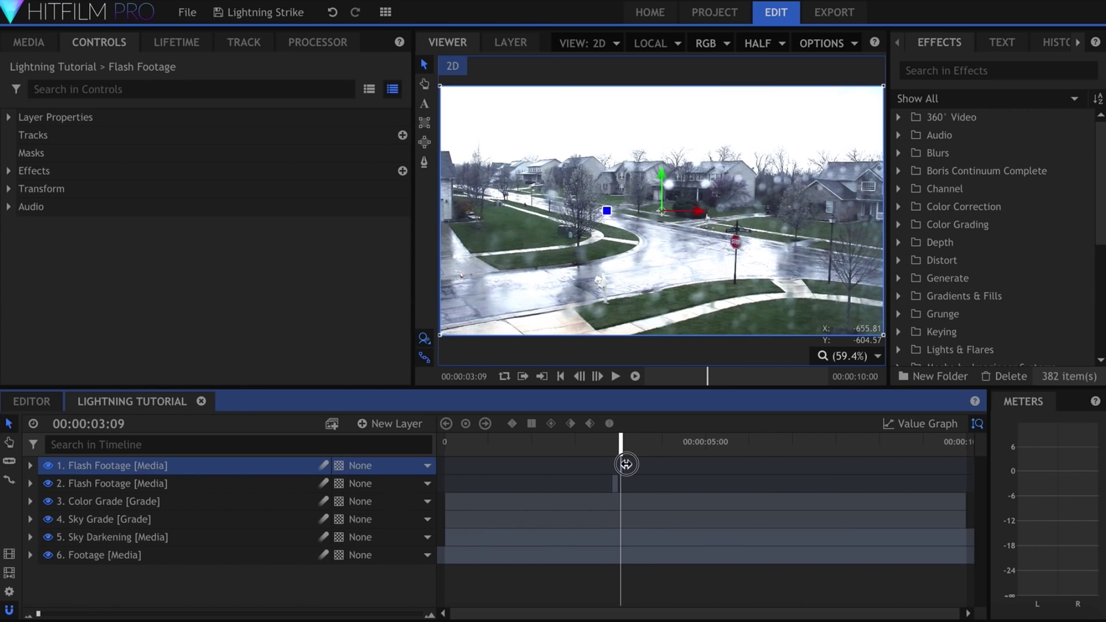
{"action": "left_click_drag", "start_coordinate": [625, 464], "coordinate": [631, 464]}
Step: Draw an elliptical mask over the road and lawn around the stop sign on the second flash and feather its edge
{"action": "left_click", "coordinate": [424, 144]}
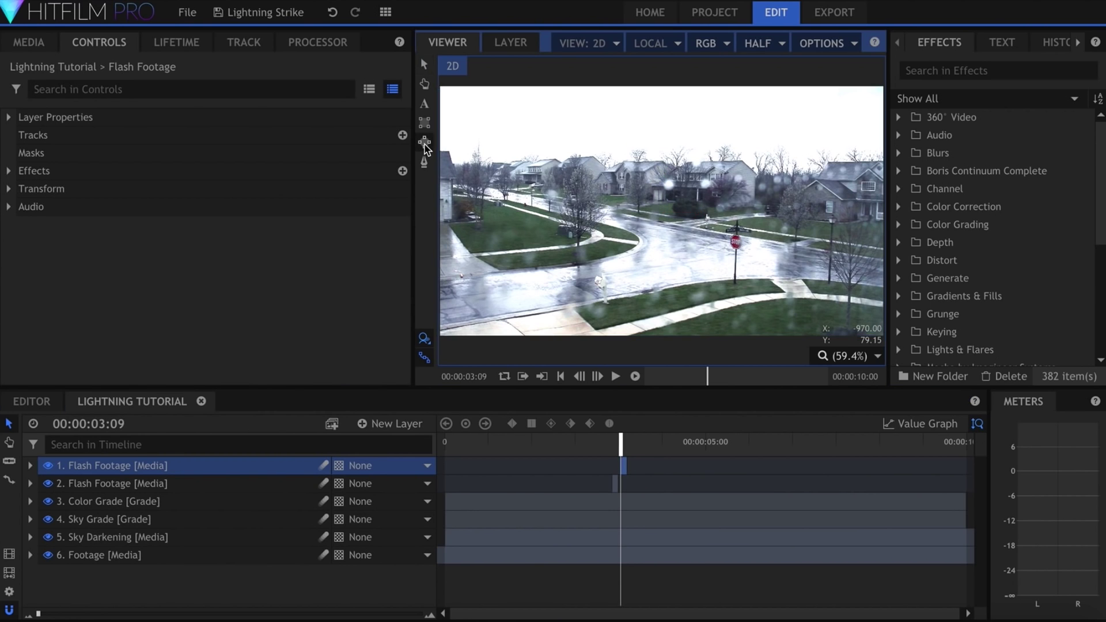
{"action": "left_click_drag", "start_coordinate": [635, 249], "coordinate": [866, 326]}
{"action": "left_click", "coordinate": [423, 67]}
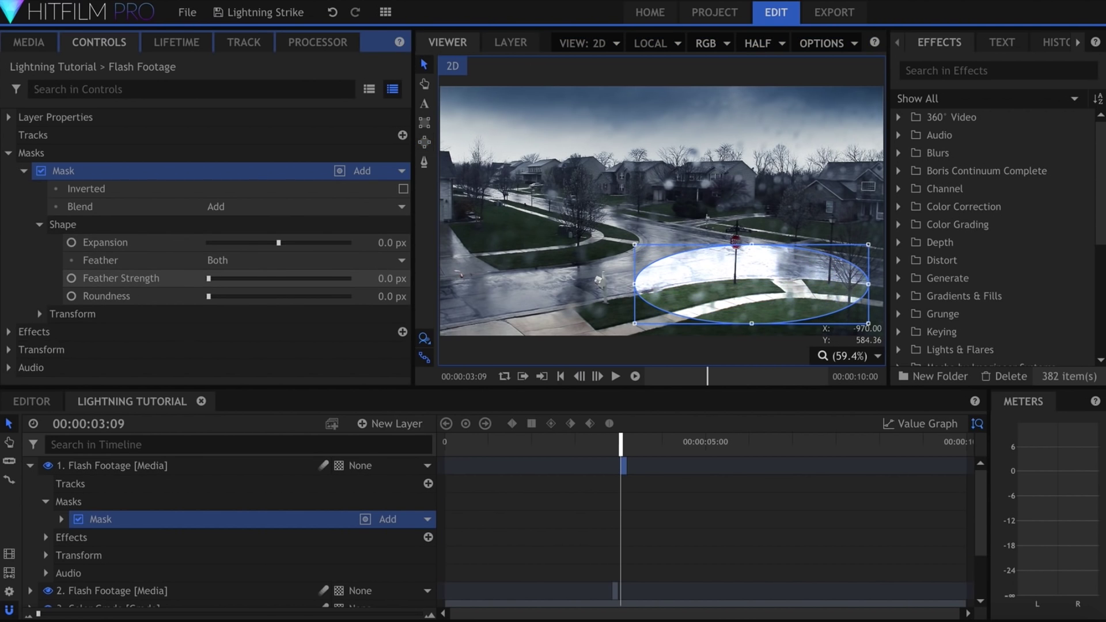
{"action": "left_click_drag", "start_coordinate": [381, 277], "coordinate": [473, 278]}
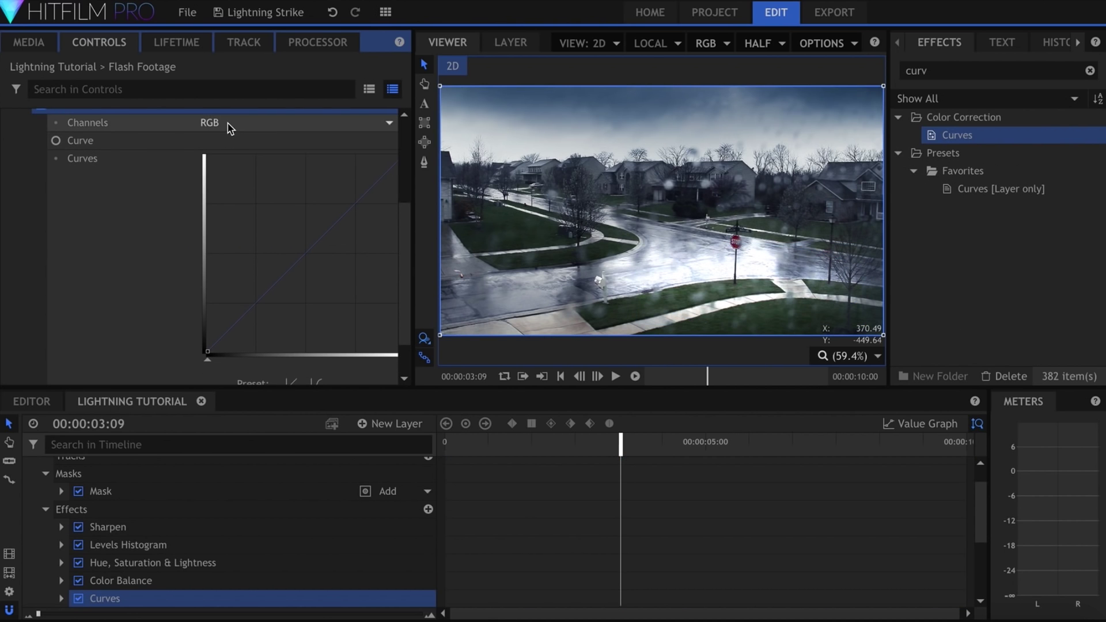
Step: Raise the red and green channel curves in the masked Flash Footage layer's Curves effect
{"action": "left_click", "coordinate": [229, 124]}
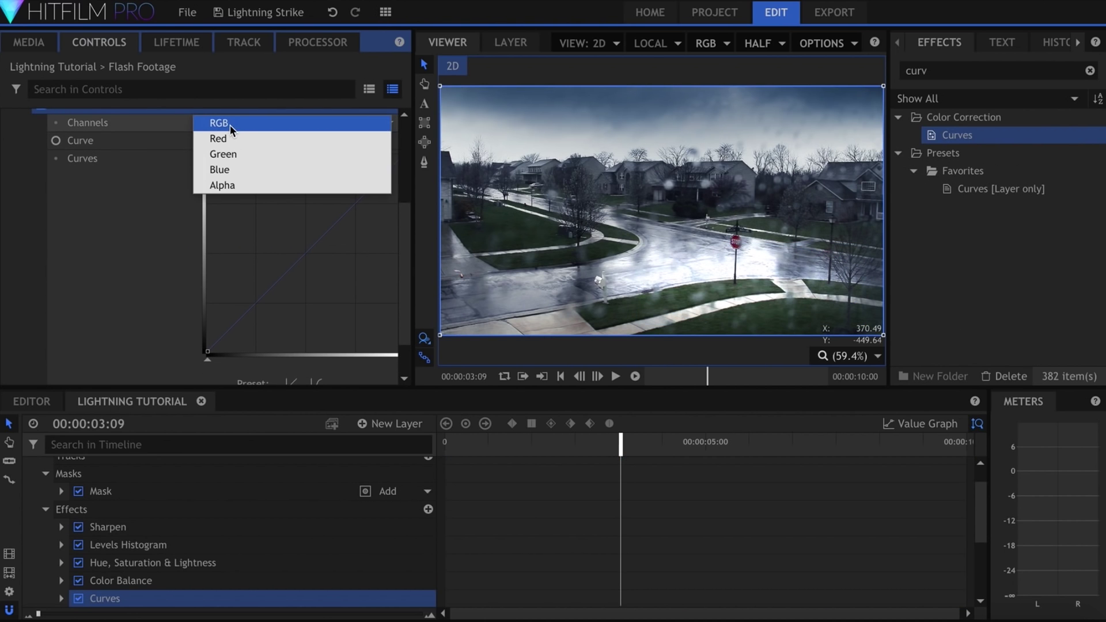
{"action": "left_click", "coordinate": [233, 138]}
{"action": "left_click", "coordinate": [339, 212]}
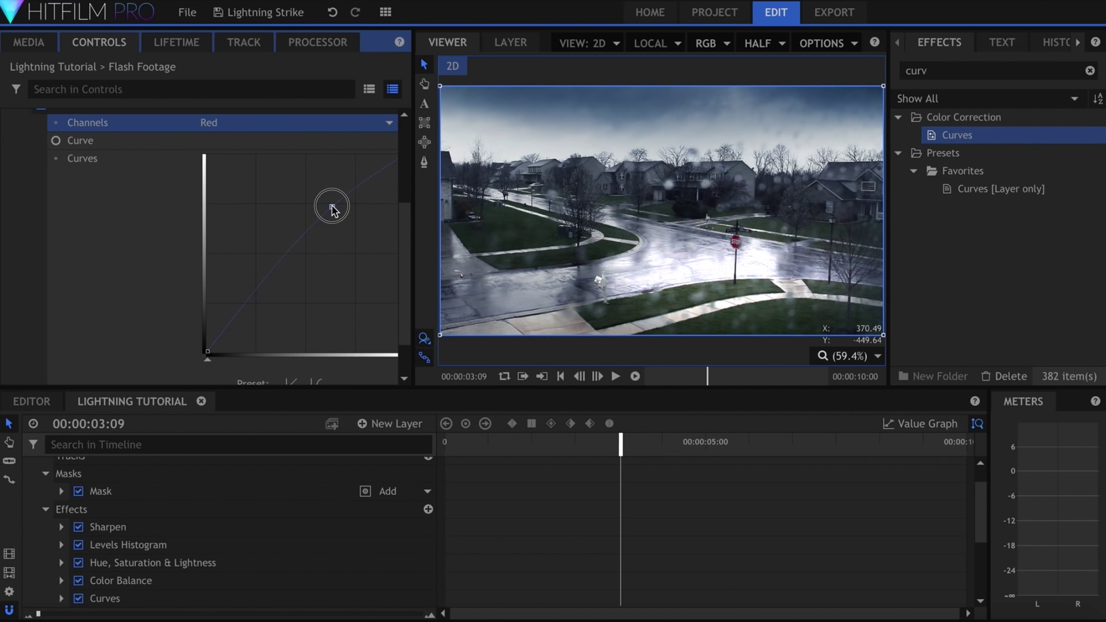
{"action": "left_click", "coordinate": [262, 126]}
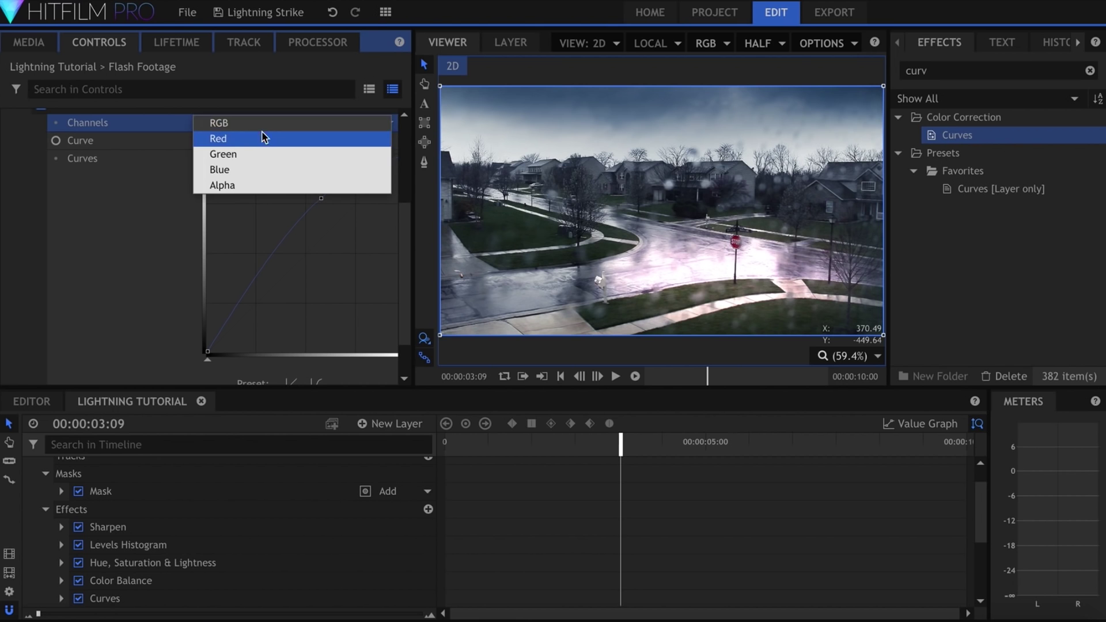
{"action": "left_click", "coordinate": [266, 149]}
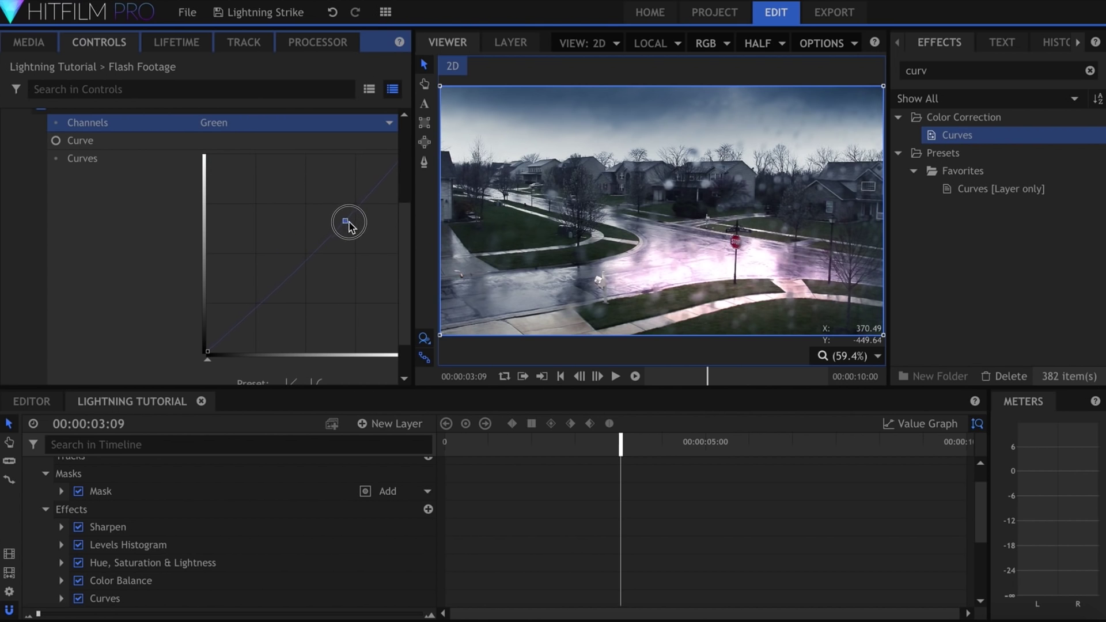
{"action": "left_click_drag", "start_coordinate": [348, 223], "coordinate": [332, 213]}
{"action": "left_click", "coordinate": [246, 320]}
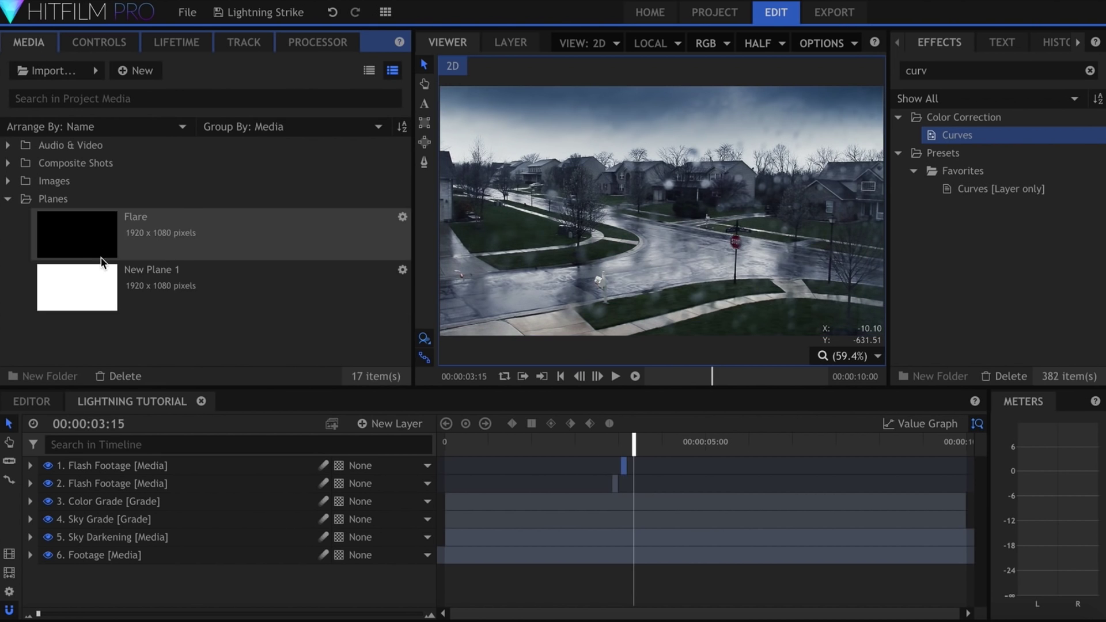
Step: Add the white New Plane 1 above all layers in the timeline and rename that layer "Flash"
{"action": "left_click", "coordinate": [105, 287]}
{"action": "left_click_drag", "start_coordinate": [171, 447], "coordinate": [168, 464]}
{"action": "double_click", "coordinate": [168, 465]}
{"action": "type", "text": "Flash"}
{"action": "key", "text": "Return"}
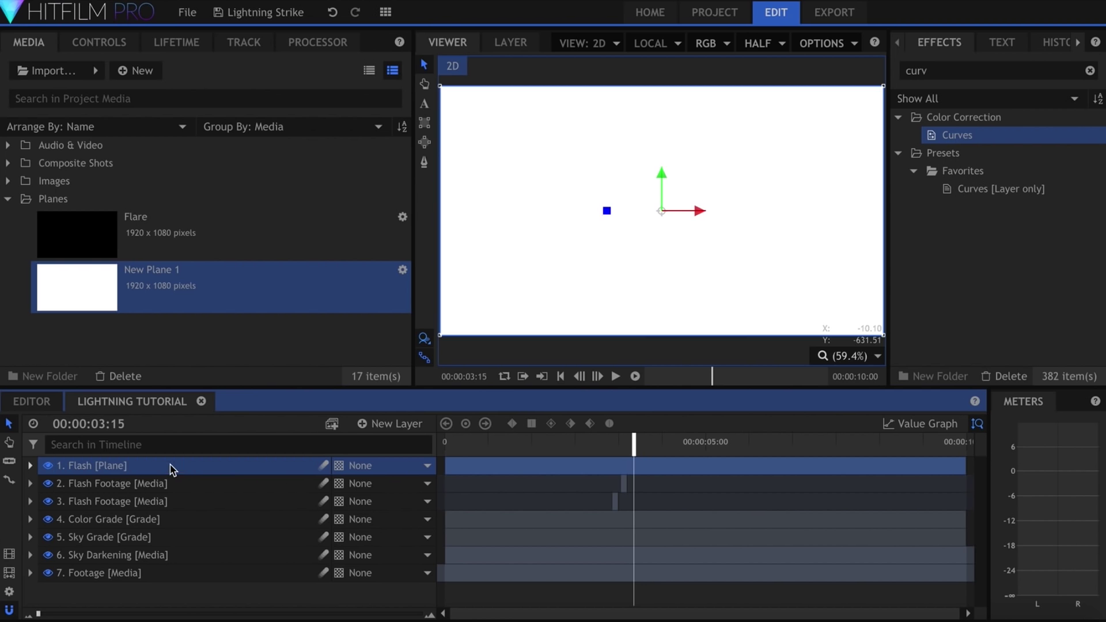
Step: Draw a large elliptical mask over most of the frame on the Flash plane and set its feather strength to 366 px
{"action": "left_click", "coordinate": [426, 145]}
{"action": "left_click_drag", "start_coordinate": [670, 179], "coordinate": [901, 30]}
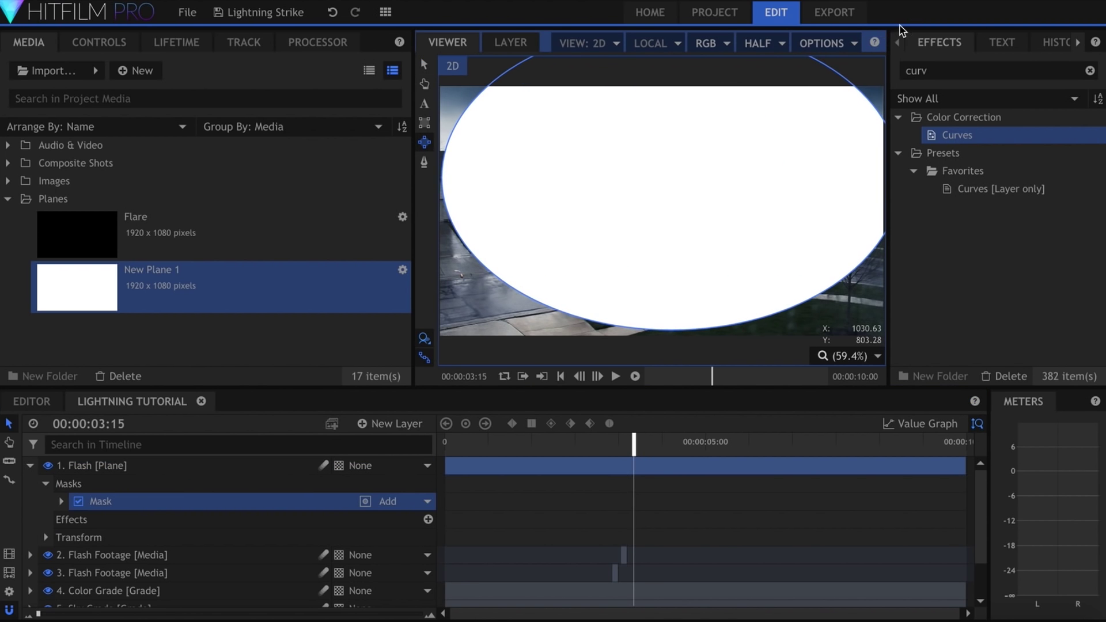
{"action": "left_click", "coordinate": [99, 42]}
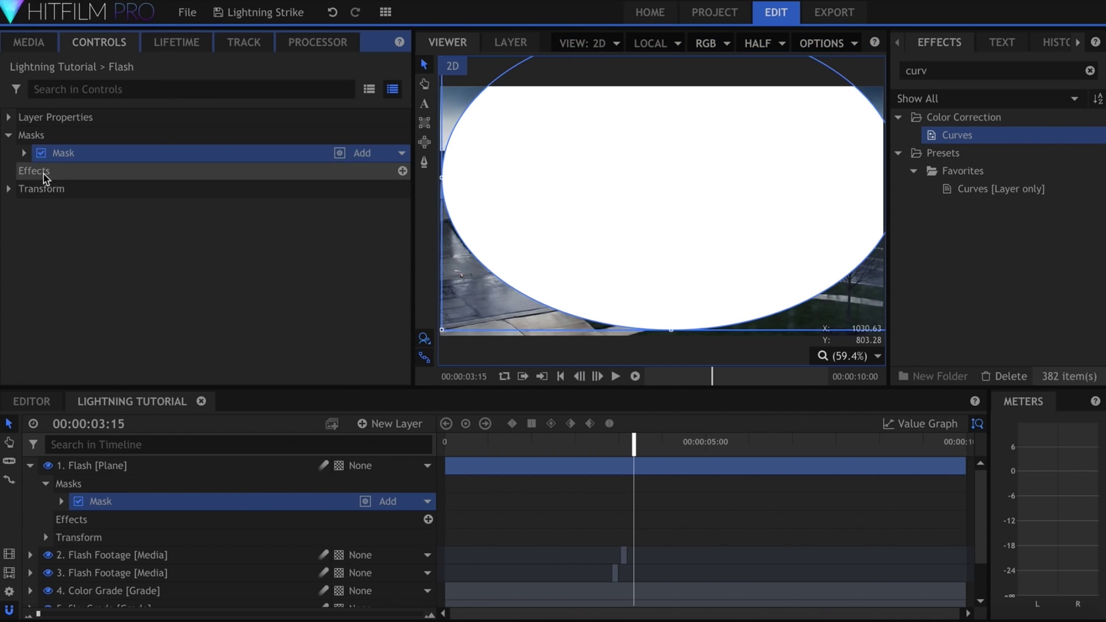
{"action": "left_click", "coordinate": [23, 153]}
{"action": "left_click", "coordinate": [39, 208]}
{"action": "left_click_drag", "start_coordinate": [380, 261], "coordinate": [478, 262]}
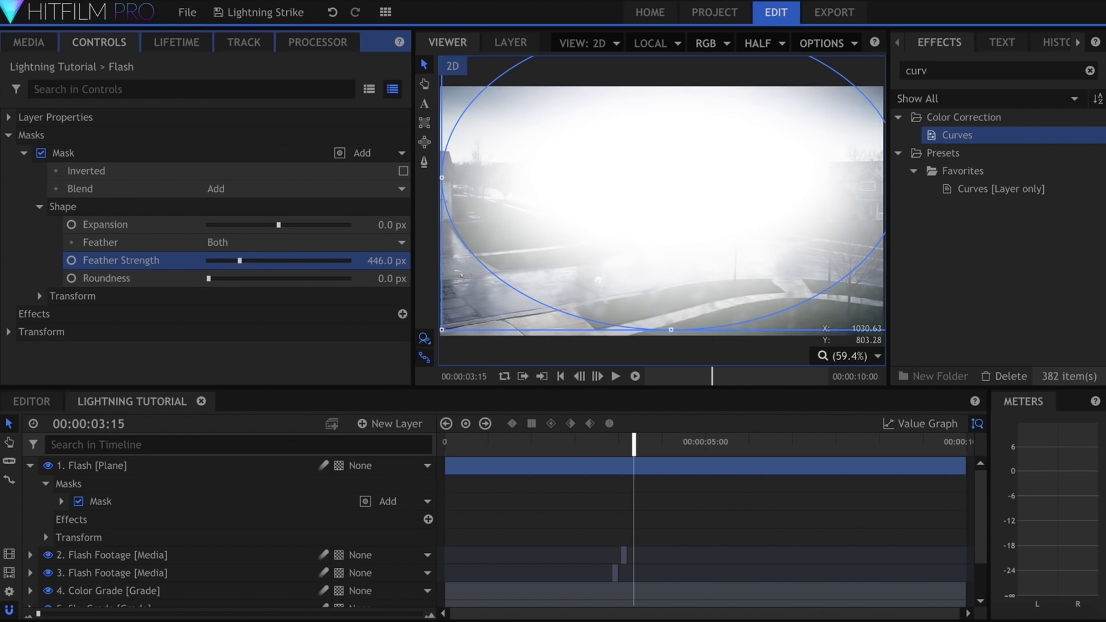
{"action": "left_click_drag", "start_coordinate": [387, 260], "coordinate": [367, 260]}
Step: Add a wide rectangular mask over the lower foreground of the Flash plane and set its mode to Subtract, not inverted
{"action": "left_click", "coordinate": [425, 123]}
{"action": "scroll", "coordinate": [527, 172], "scroll_direction": "down", "scroll_amount": 4}
{"action": "left_click_drag", "start_coordinate": [466, 197], "coordinate": [724, 265]}
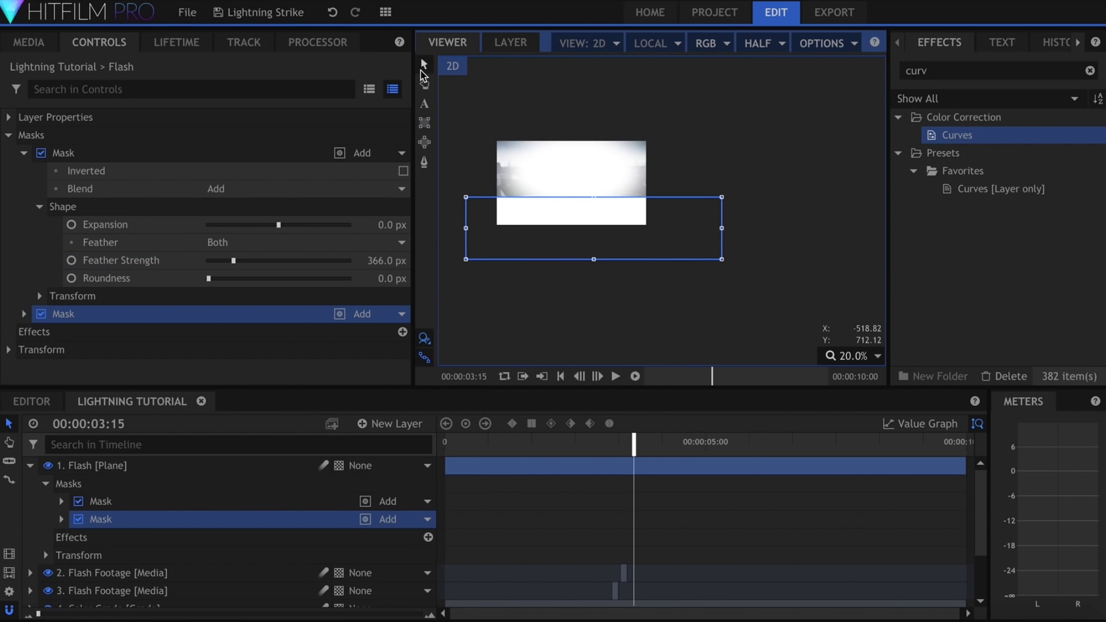
{"action": "left_click", "coordinate": [339, 313]}
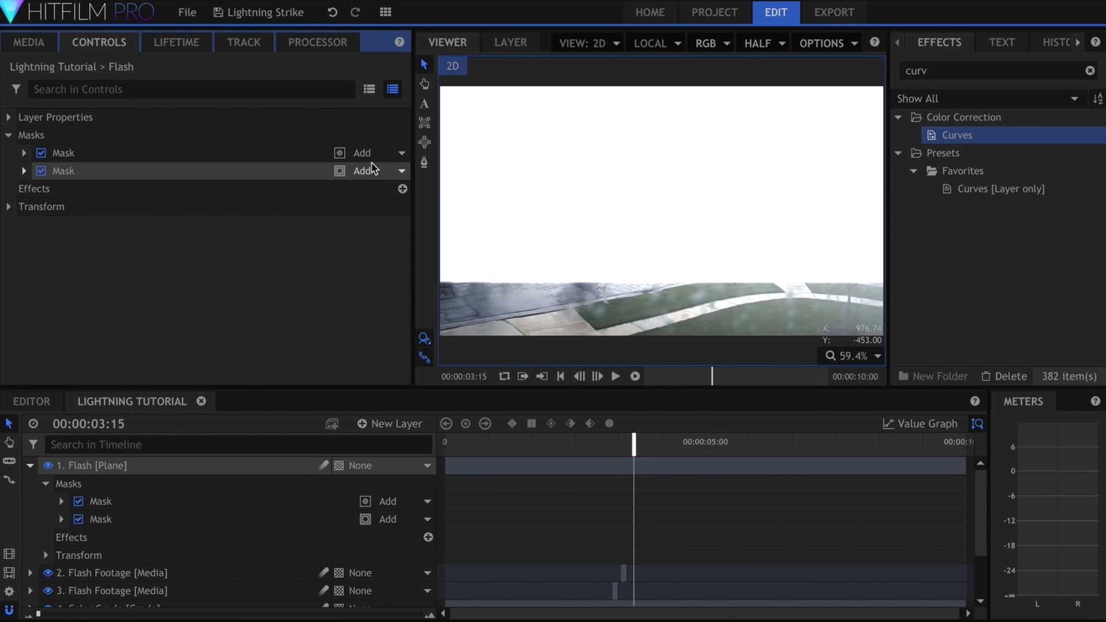
{"action": "left_click", "coordinate": [373, 169]}
{"action": "left_click", "coordinate": [385, 261]}
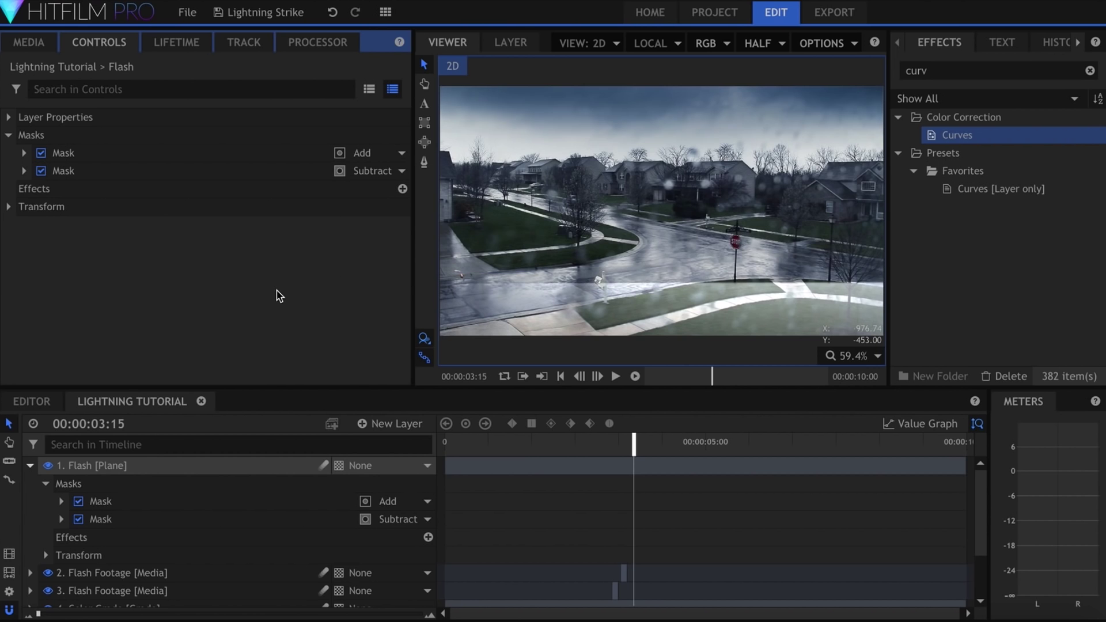
{"action": "left_click", "coordinate": [339, 171]}
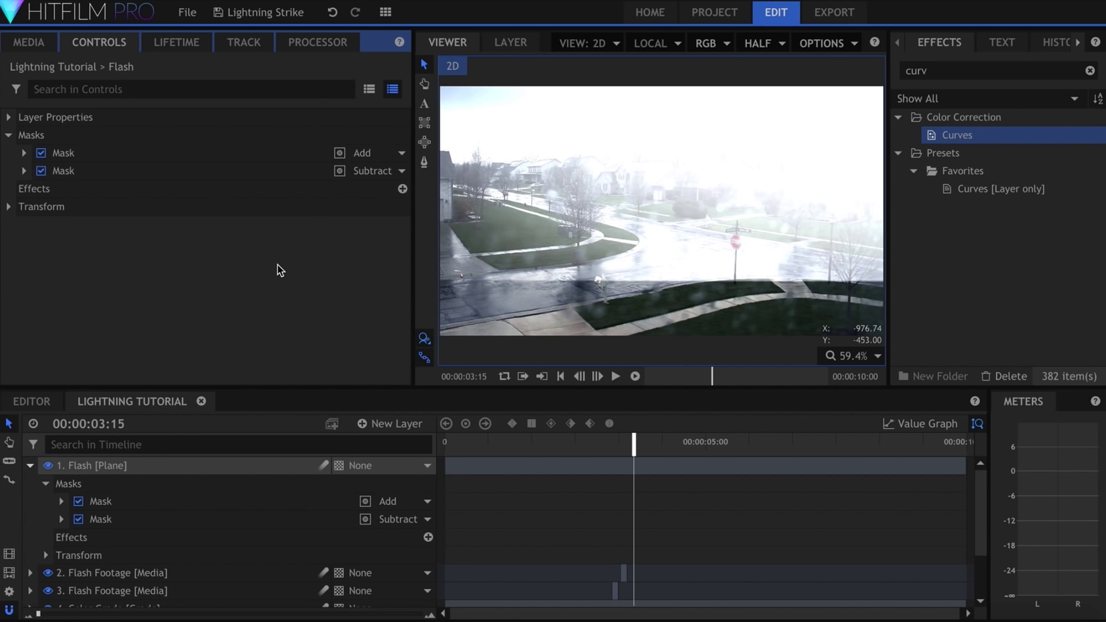
Step: Slice the Flash plane into a clip of a few frames starting at 00:00:03:15 and delete the remaining parts
{"action": "left_click", "coordinate": [629, 456]}
{"action": "key", "text": "ctrl+d"}
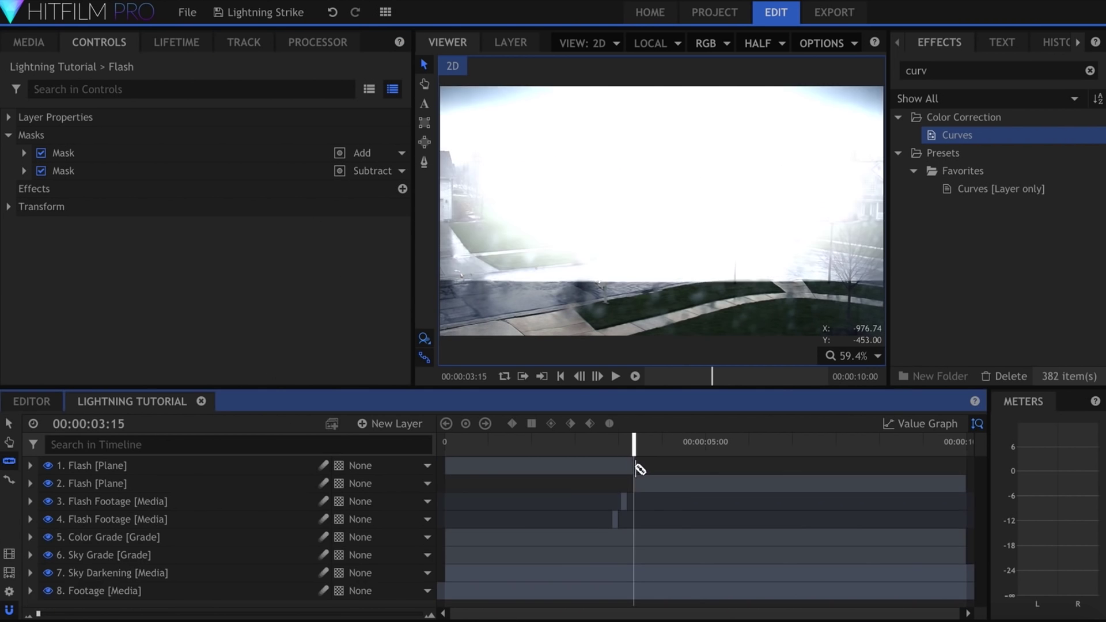
{"action": "key", "text": "ctrl+d"}
{"action": "left_click", "coordinate": [664, 506]}
{"action": "key", "text": "Delete"}
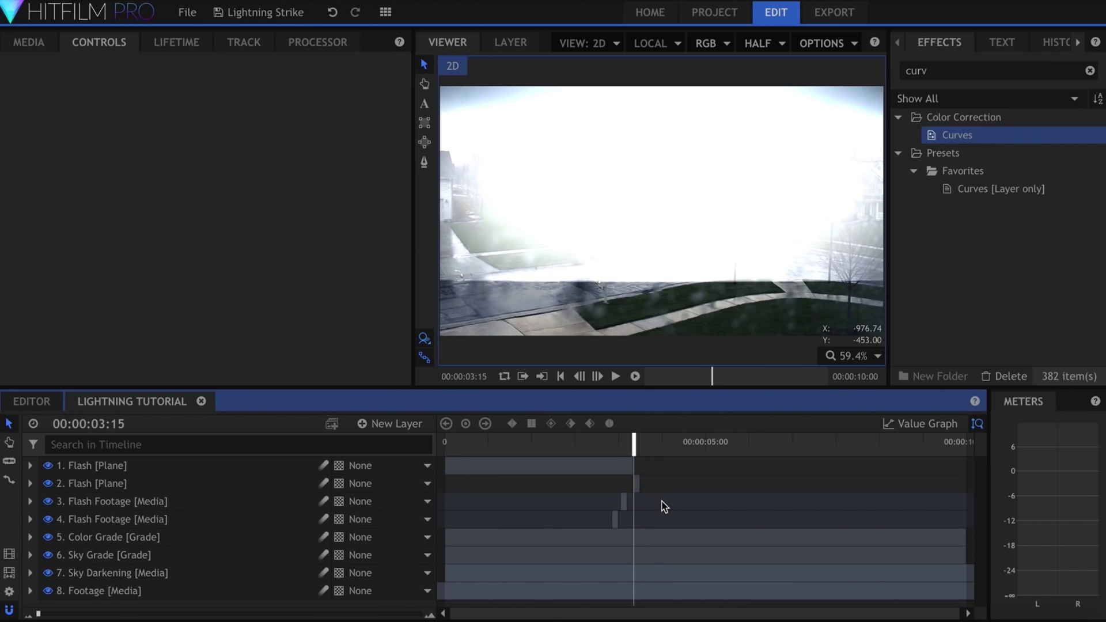
{"action": "left_click_drag", "start_coordinate": [604, 442], "coordinate": [602, 441]}
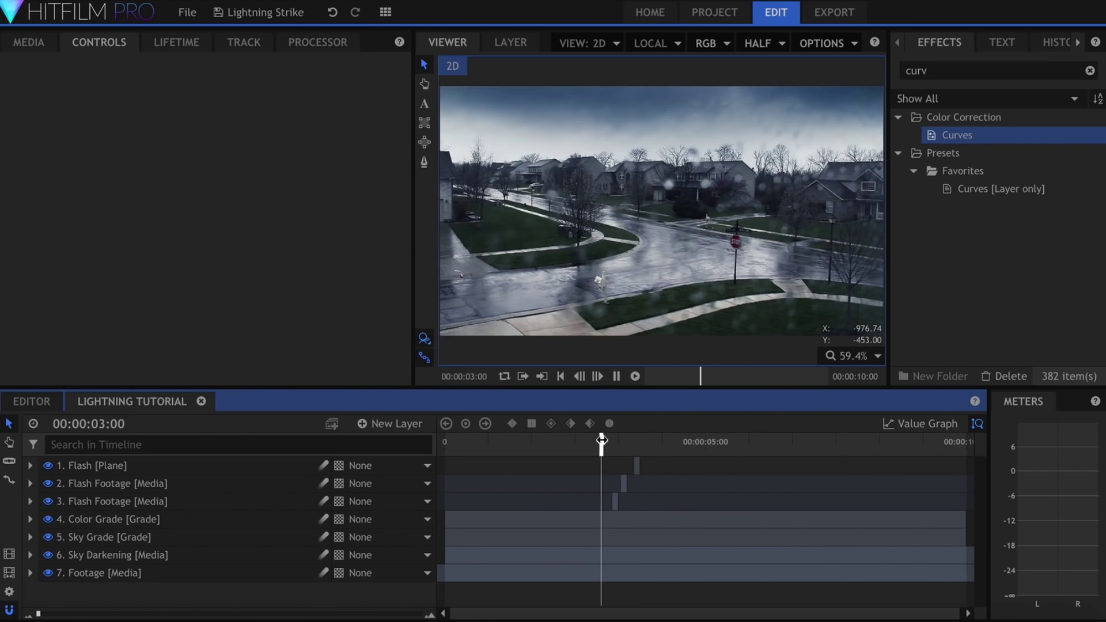
Step: Apply the Lightning & Electricity effect to the Lightning plane, set its blend mode to Add, and open its controls
{"action": "left_click", "coordinate": [998, 143]}
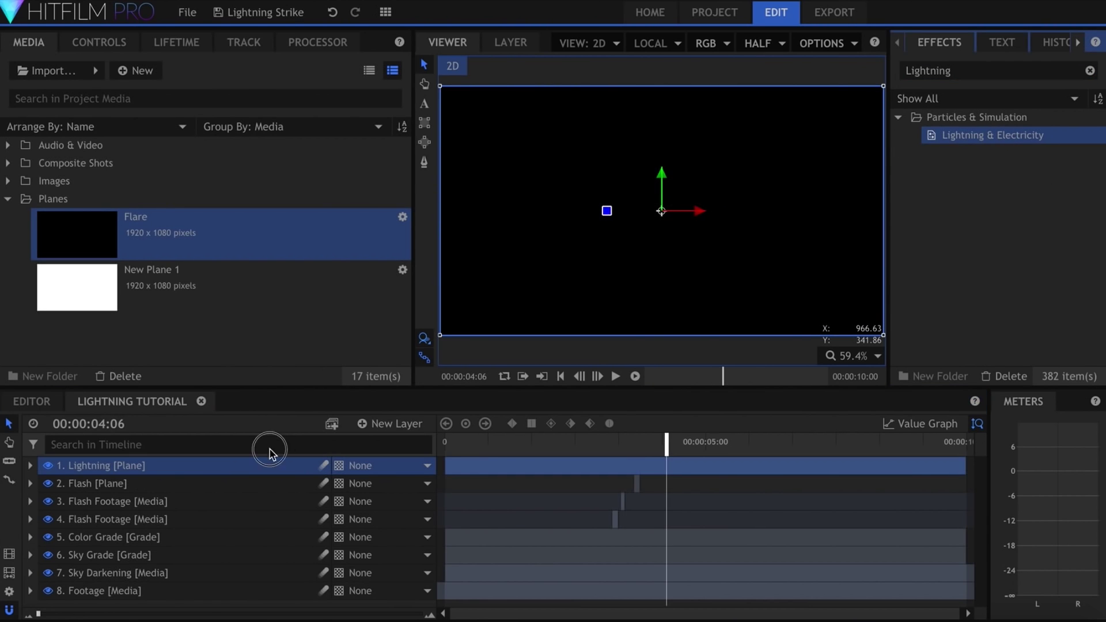
{"action": "left_click_drag", "start_coordinate": [269, 452], "coordinate": [262, 472]}
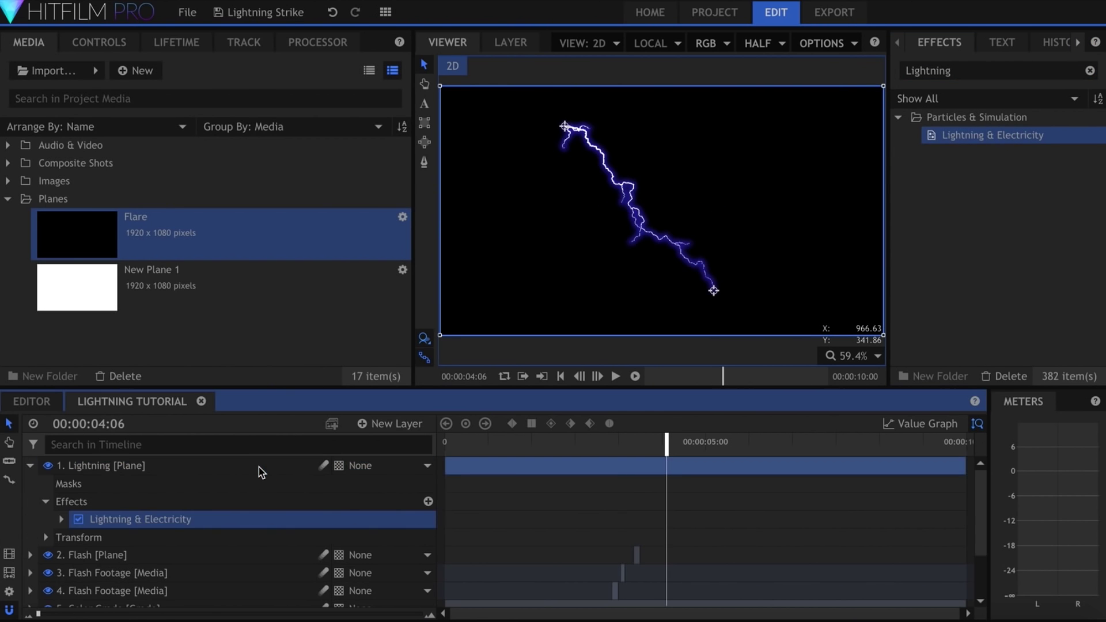
{"action": "right_click", "coordinate": [262, 472]}
{"action": "mouse_move", "coordinate": [348, 126]}
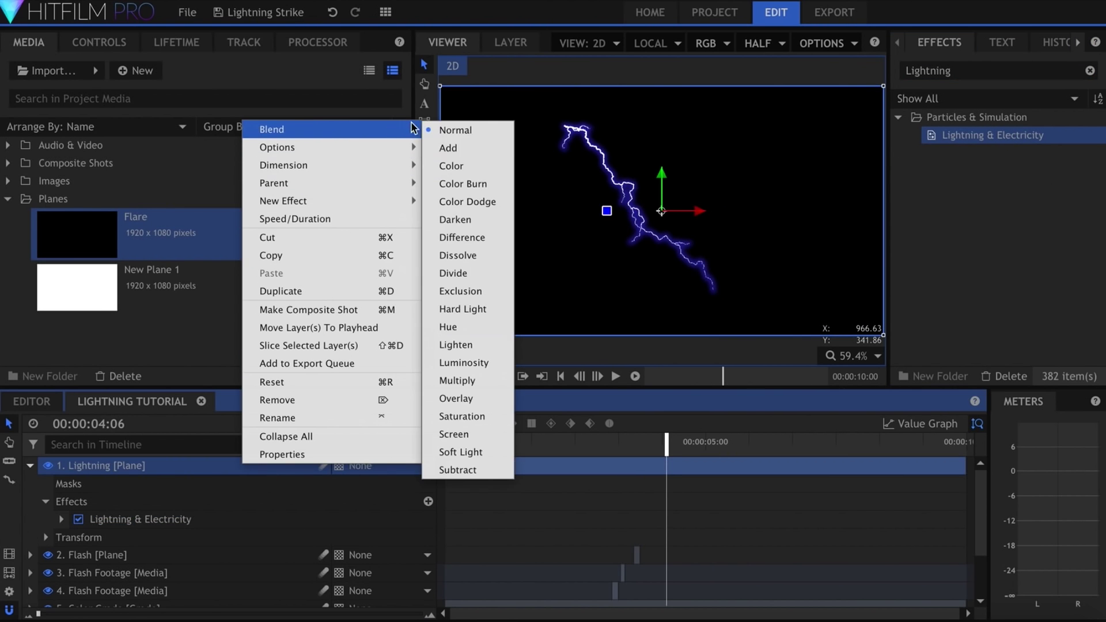
{"action": "left_click", "coordinate": [461, 147]}
{"action": "left_click", "coordinate": [114, 43]}
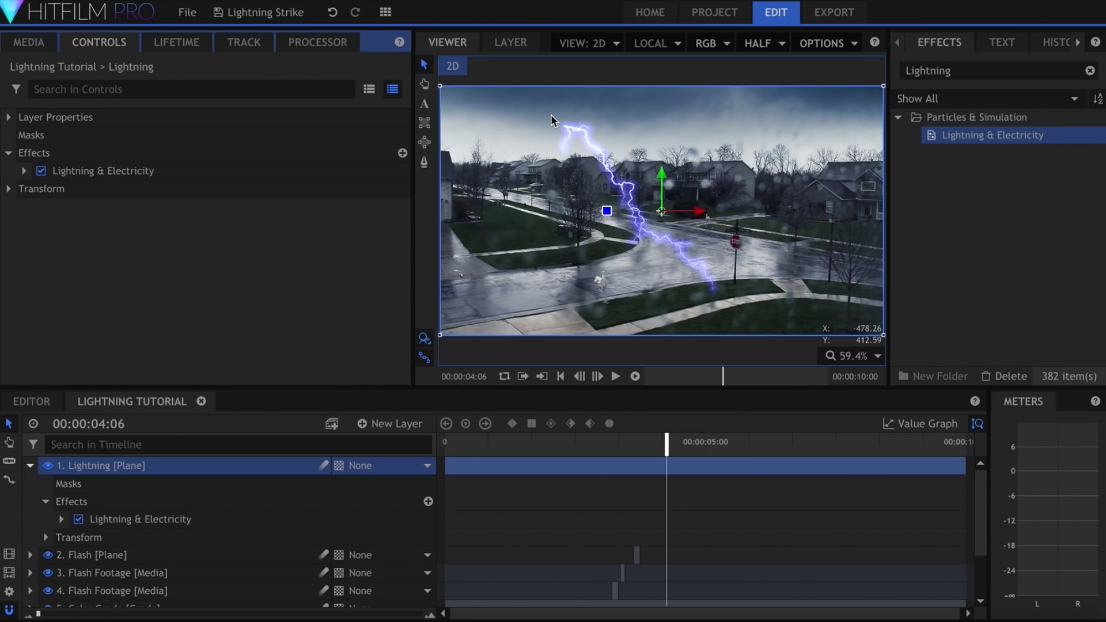
Step: Reposition the lightning bolt so it starts just above the frame's upper edge and ends on top of the stop sign
{"action": "left_click", "coordinate": [247, 170]}
{"action": "left_click_drag", "start_coordinate": [566, 125], "coordinate": [740, 58]}
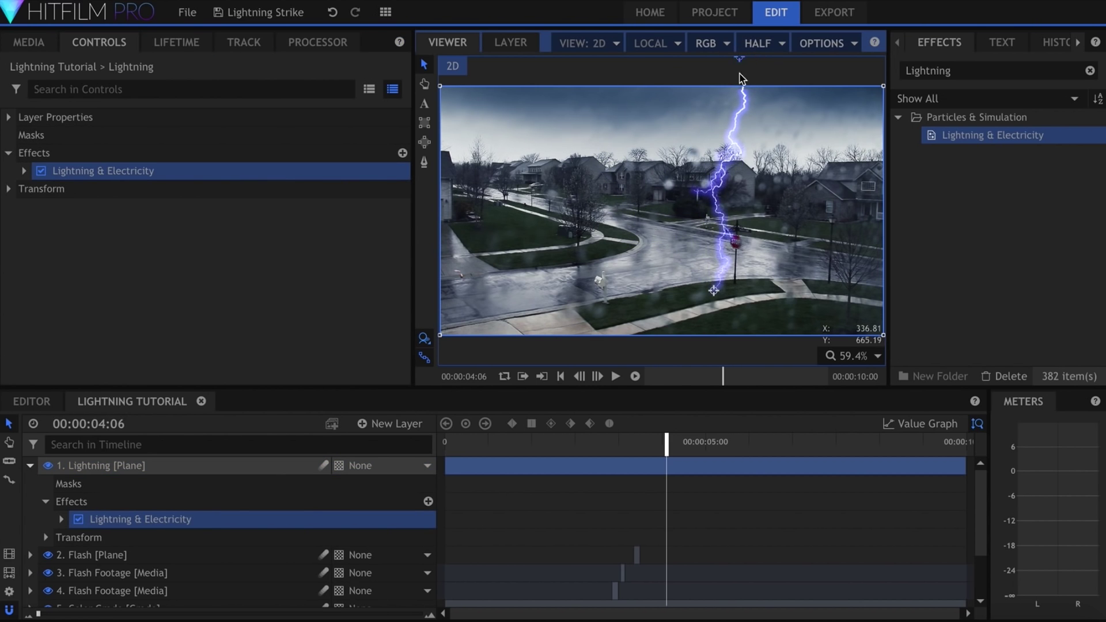
{"action": "left_click_drag", "start_coordinate": [720, 286], "coordinate": [737, 221]}
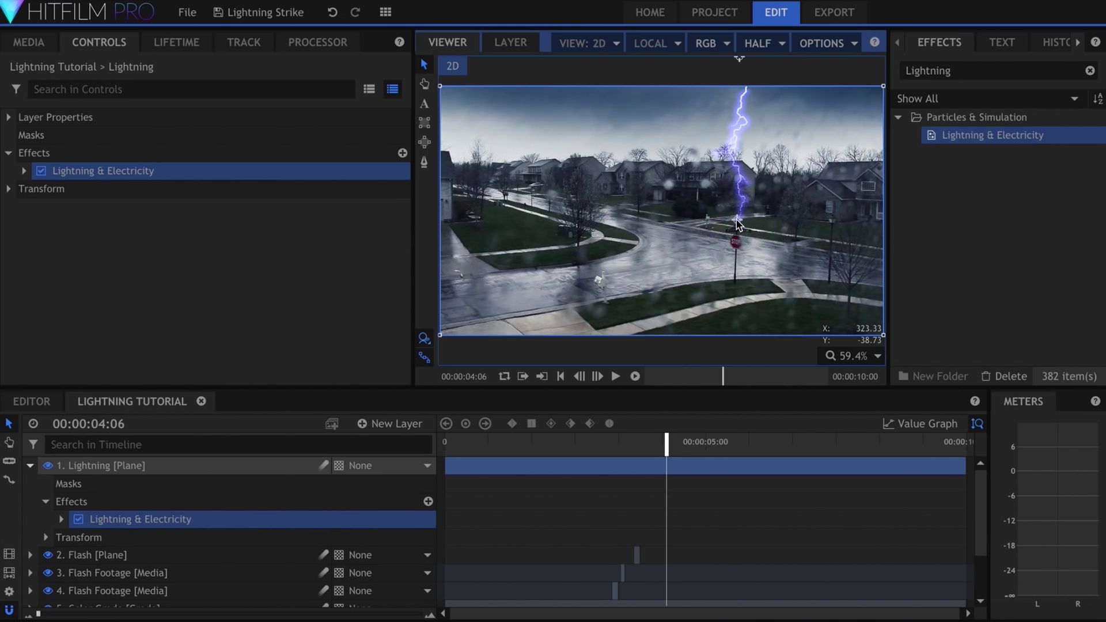
Step: Set the Opacity and Radius of the Lightning & Electricity effect's built-in Glow to 0.00
{"action": "left_click", "coordinate": [24, 170]}
{"action": "scroll", "coordinate": [46, 325], "scroll_direction": "down", "scroll_amount": 1}
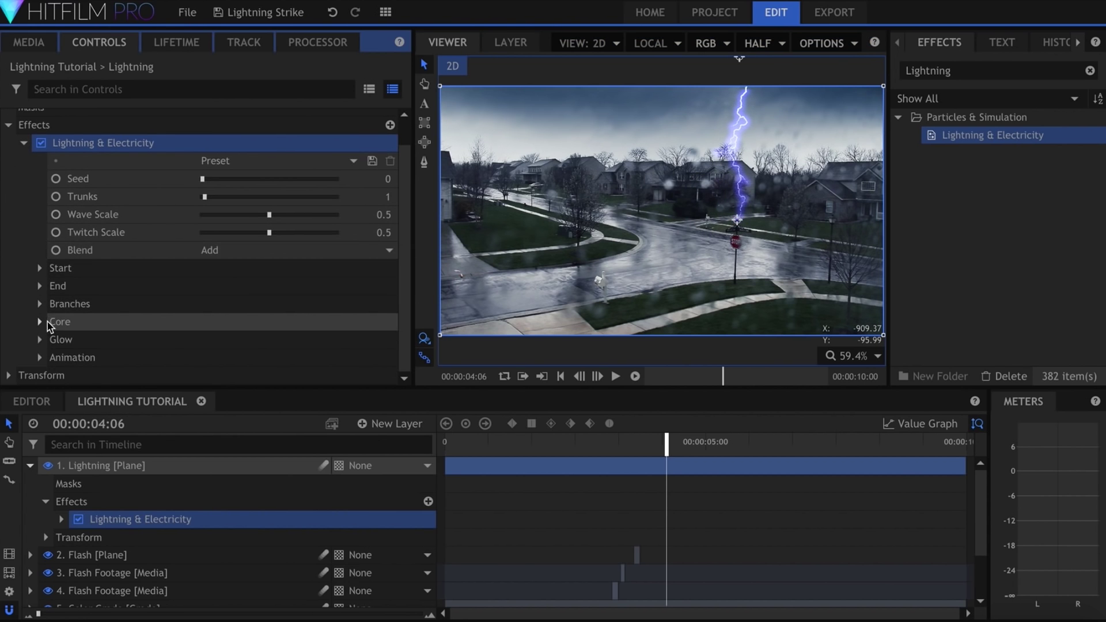
{"action": "left_click", "coordinate": [40, 339]}
{"action": "scroll", "coordinate": [124, 311], "scroll_direction": "down", "scroll_amount": 3}
{"action": "left_click_drag", "start_coordinate": [230, 274], "coordinate": [54, 291]}
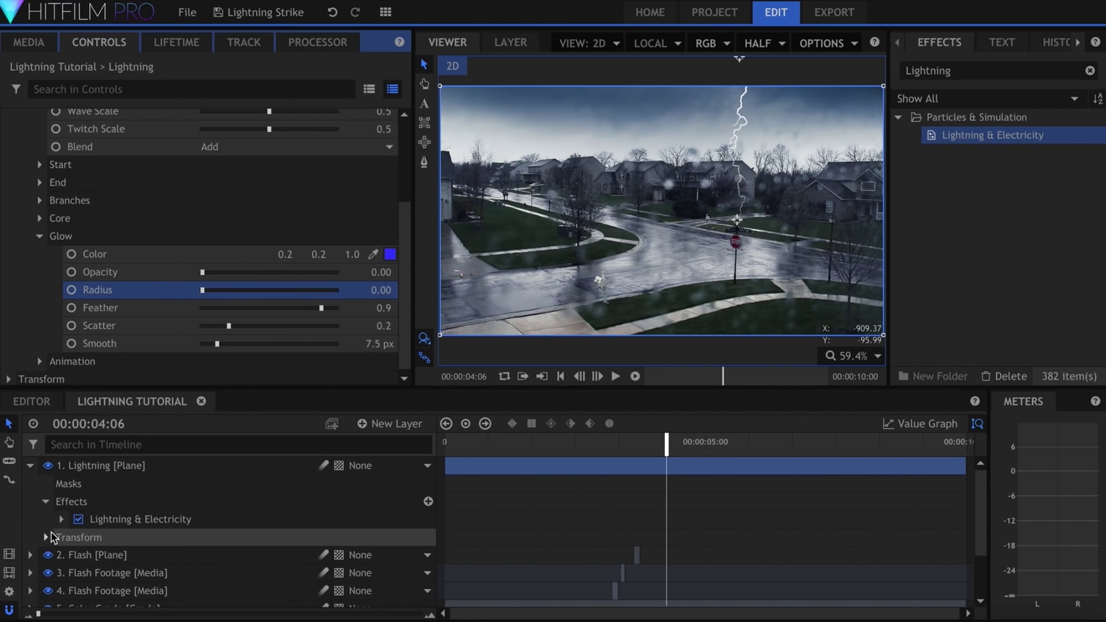
Step: Collapse the Lightning layer and set the lightning's animation Speed and Jitter to 0.00
{"action": "left_click", "coordinate": [30, 466]}
{"action": "scroll", "coordinate": [49, 346], "scroll_direction": "down", "scroll_amount": 1}
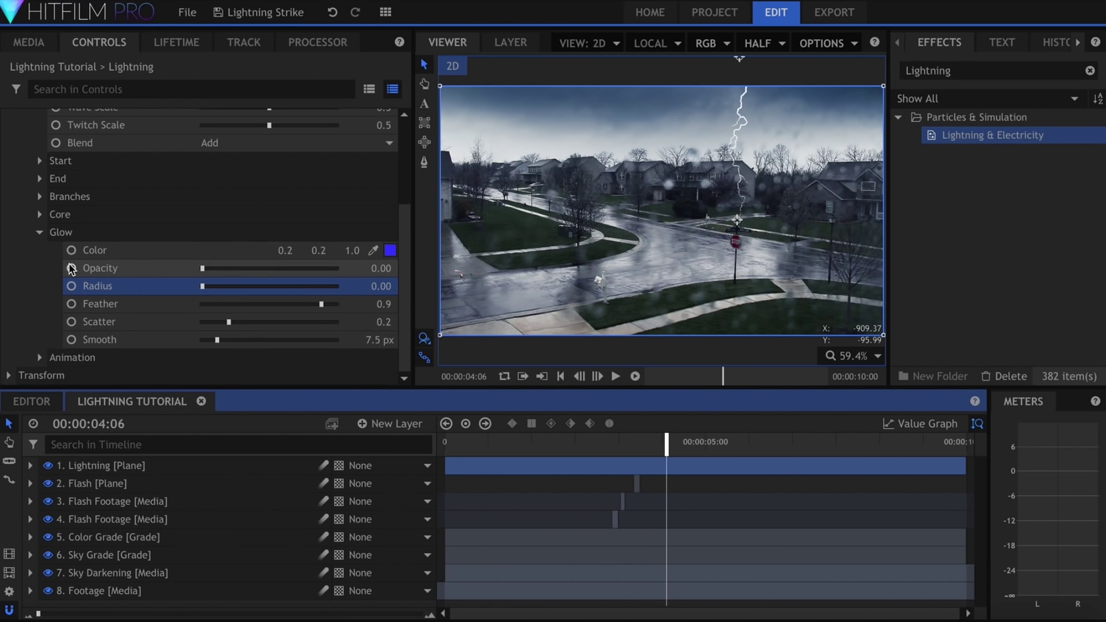
{"action": "left_click", "coordinate": [49, 354]}
{"action": "scroll", "coordinate": [69, 354], "scroll_direction": "down", "scroll_amount": 2}
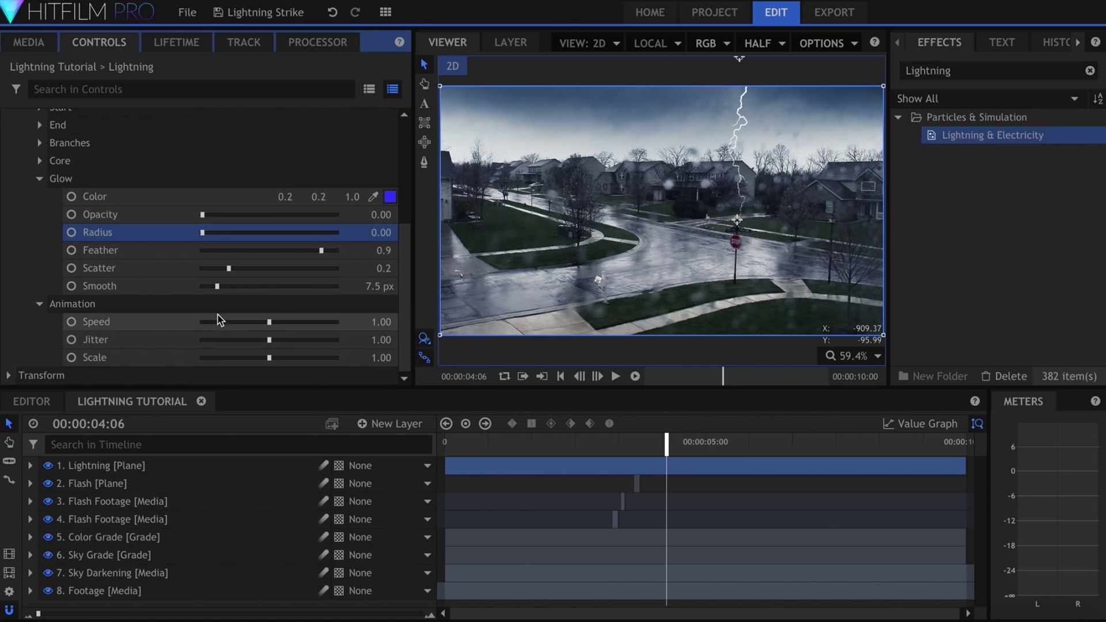
{"action": "left_click_drag", "start_coordinate": [217, 319], "coordinate": [172, 326]}
{"action": "left_click_drag", "start_coordinate": [269, 340], "coordinate": [163, 339]}
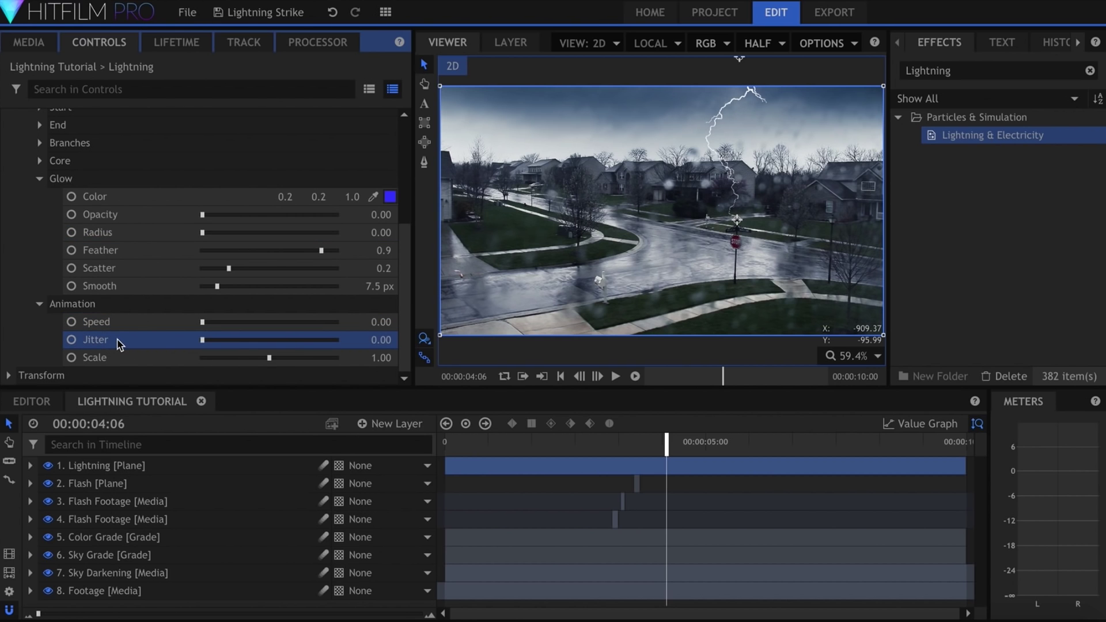
Step: Set the lightning's Wave Scale to 0.3 and Twitch Scale to 0.34, with branch Quantity 20, Min Scale 0.08 and Max Scale 0.25
{"action": "scroll", "coordinate": [323, 271], "scroll_direction": "up", "scroll_amount": 5}
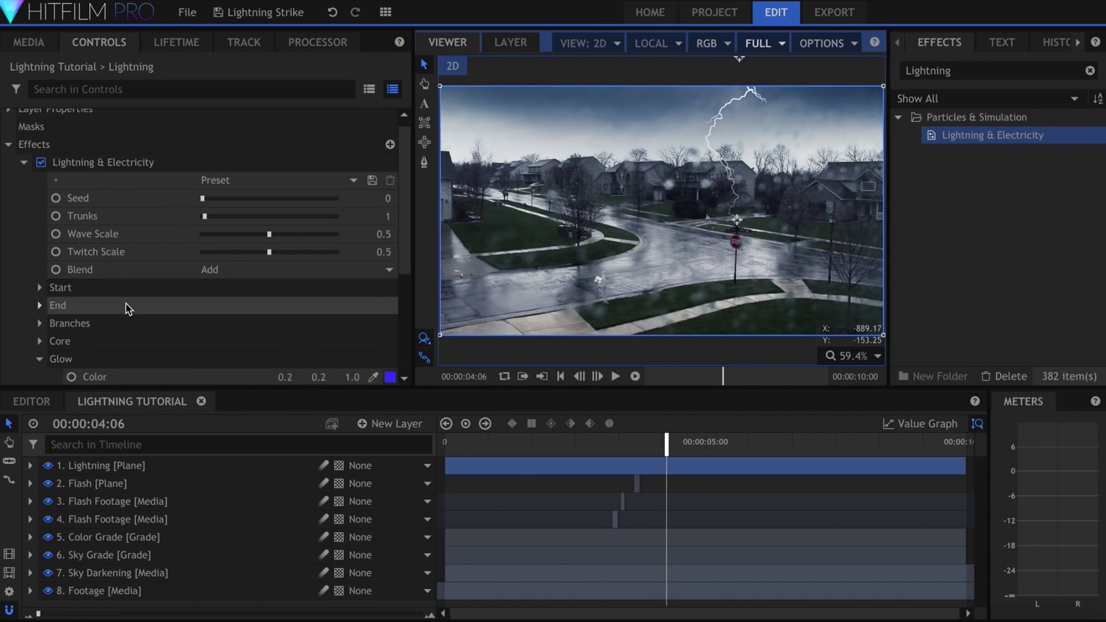
{"action": "mouse_move", "coordinate": [259, 242]}
{"action": "left_mouse_down"}
{"action": "mouse_move", "coordinate": [208, 242]}
{"action": "mouse_move", "coordinate": [338, 242]}
{"action": "mouse_move", "coordinate": [229, 243]}
{"action": "mouse_move", "coordinate": [296, 261]}
{"action": "mouse_move", "coordinate": [334, 253]}
{"action": "mouse_move", "coordinate": [203, 249]}
{"action": "mouse_move", "coordinate": [303, 251]}
{"action": "mouse_move", "coordinate": [257, 262]}
{"action": "left_mouse_up"}
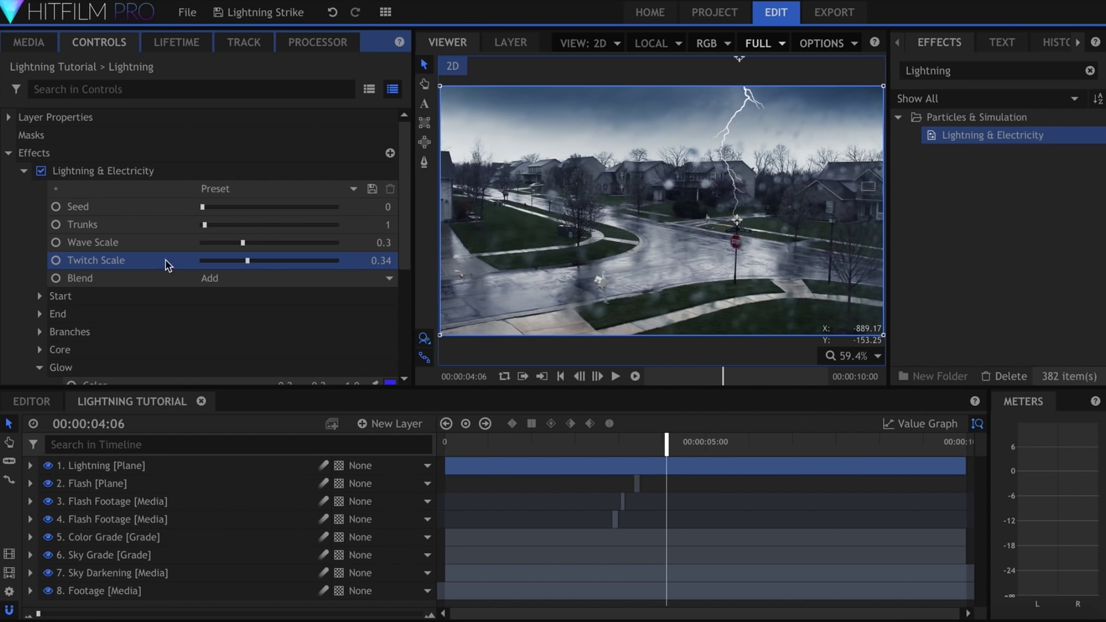
{"action": "scroll", "coordinate": [86, 219], "scroll_direction": "down", "scroll_amount": 3}
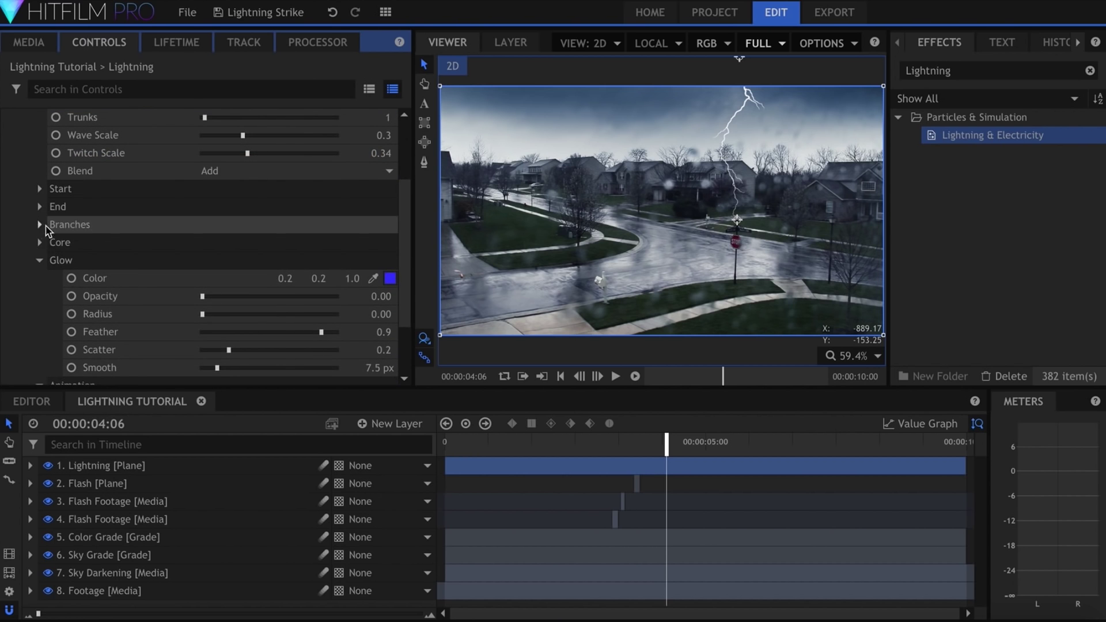
{"action": "left_click", "coordinate": [39, 242]}
{"action": "left_click", "coordinate": [40, 224]}
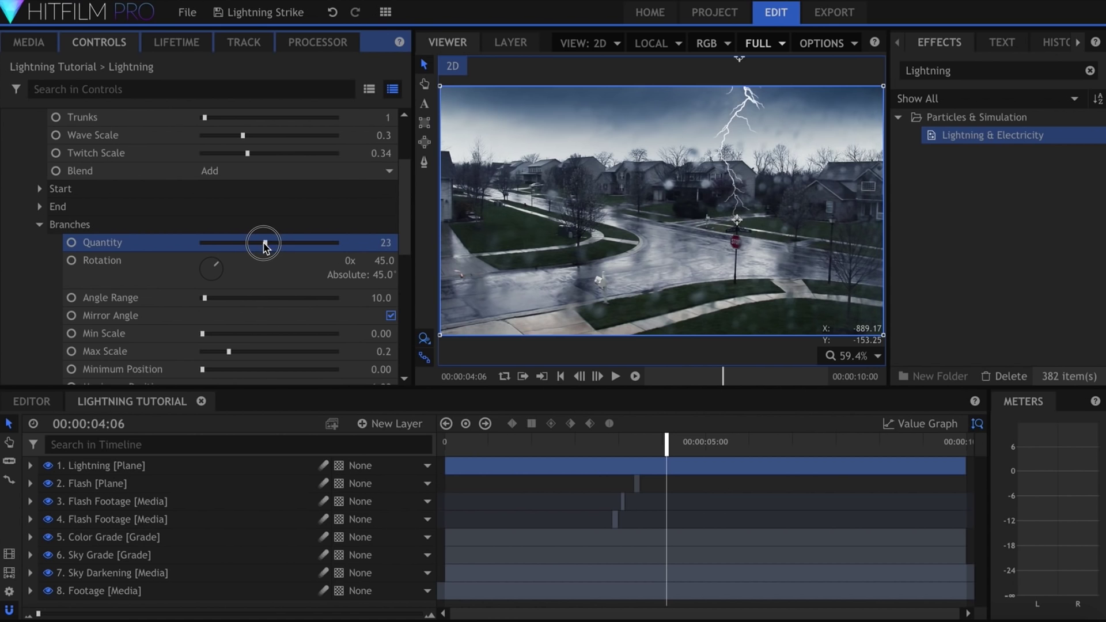
{"action": "left_click_drag", "start_coordinate": [257, 245], "coordinate": [255, 245]}
{"action": "scroll", "coordinate": [190, 270], "scroll_direction": "down", "scroll_amount": 1}
{"action": "left_click_drag", "start_coordinate": [217, 289], "coordinate": [234, 311]}
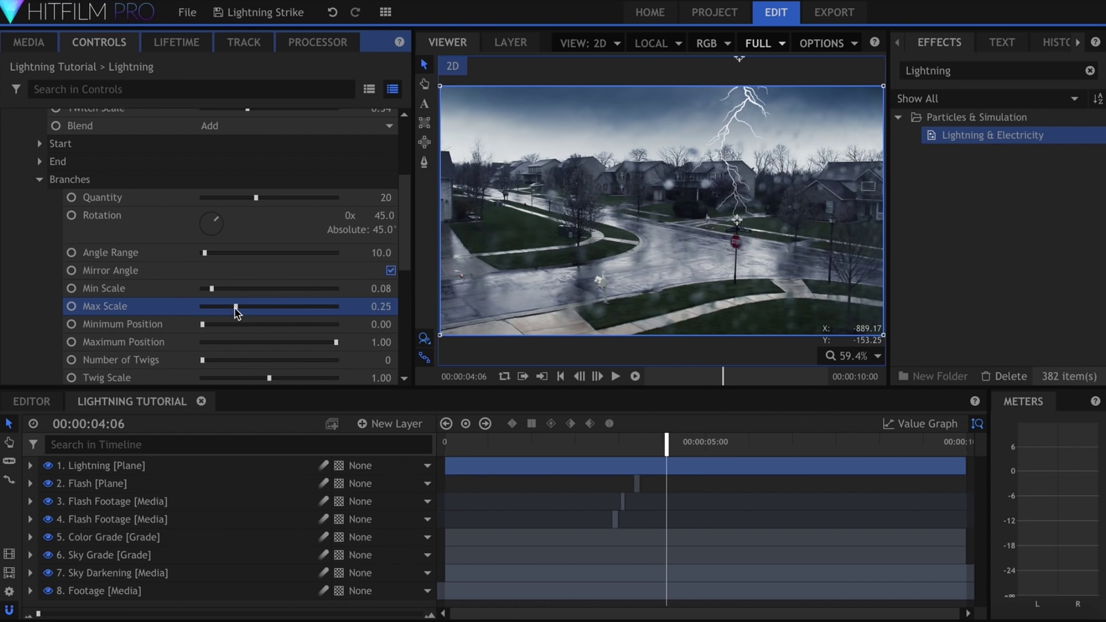
Step: Set the lightning's Seed to 2,000 and Wave Scale to 0.57, and widen its Start to 3.15
{"action": "scroll", "coordinate": [135, 270], "scroll_direction": "up", "scroll_amount": 3}
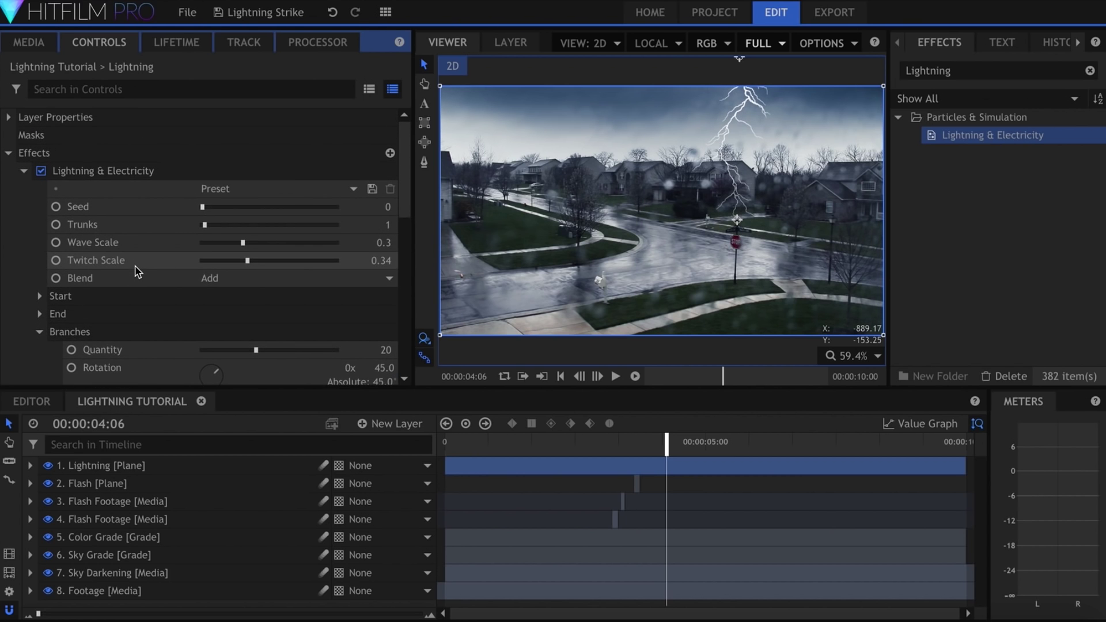
{"action": "left_click_drag", "start_coordinate": [203, 207], "coordinate": [254, 212]}
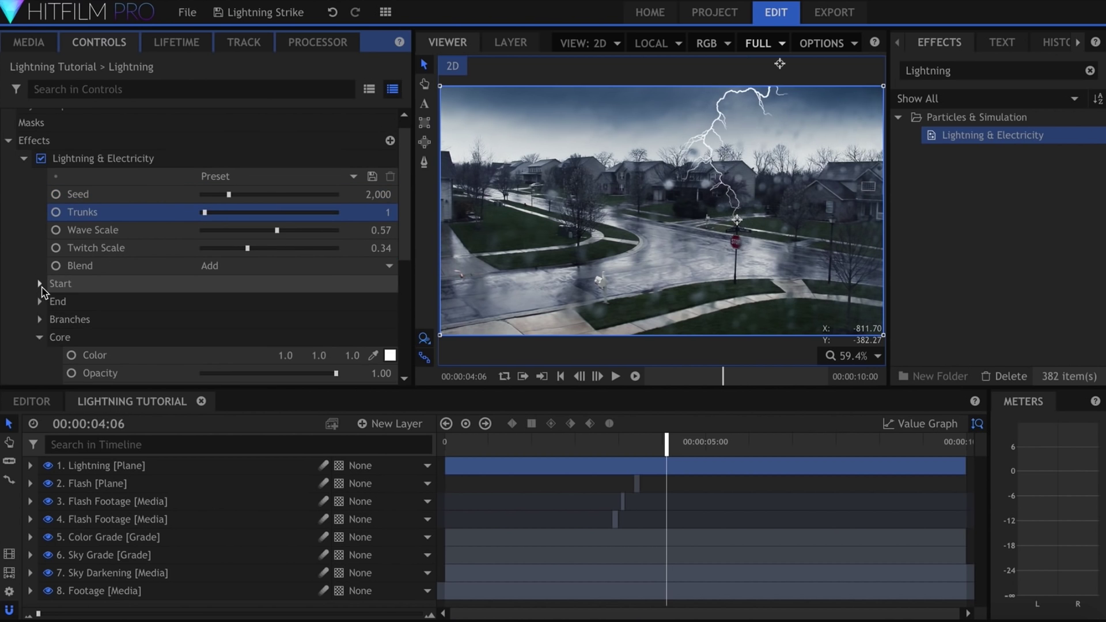
{"action": "left_click", "coordinate": [40, 284]}
{"action": "scroll", "coordinate": [41, 292], "scroll_direction": "down", "scroll_amount": 3}
{"action": "left_click_drag", "start_coordinate": [228, 307], "coordinate": [287, 311]}
{"action": "scroll", "coordinate": [107, 307], "scroll_direction": "down", "scroll_amount": 2}
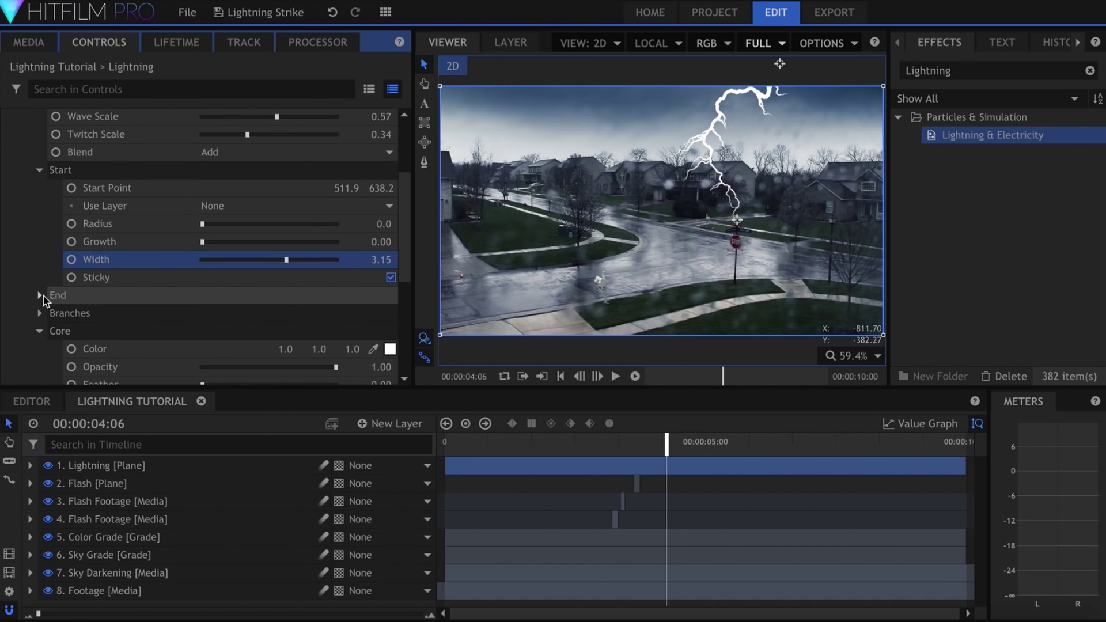
Step: Set the lightning's End Width to 2.5 and its Core Feather to 1.00
{"action": "left_click", "coordinate": [42, 294]}
{"action": "scroll", "coordinate": [44, 295], "scroll_direction": "down", "scroll_amount": 3}
{"action": "left_click", "coordinate": [268, 318]}
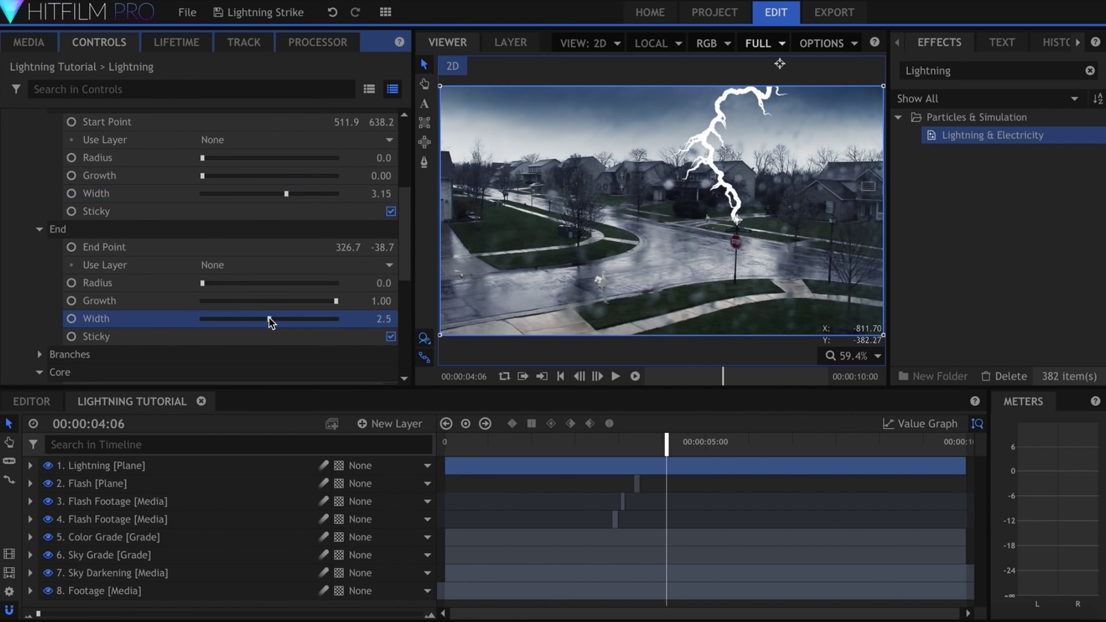
{"action": "scroll", "coordinate": [160, 286], "scroll_direction": "down", "scroll_amount": 5}
{"action": "left_click_drag", "start_coordinate": [222, 295], "coordinate": [394, 313]}
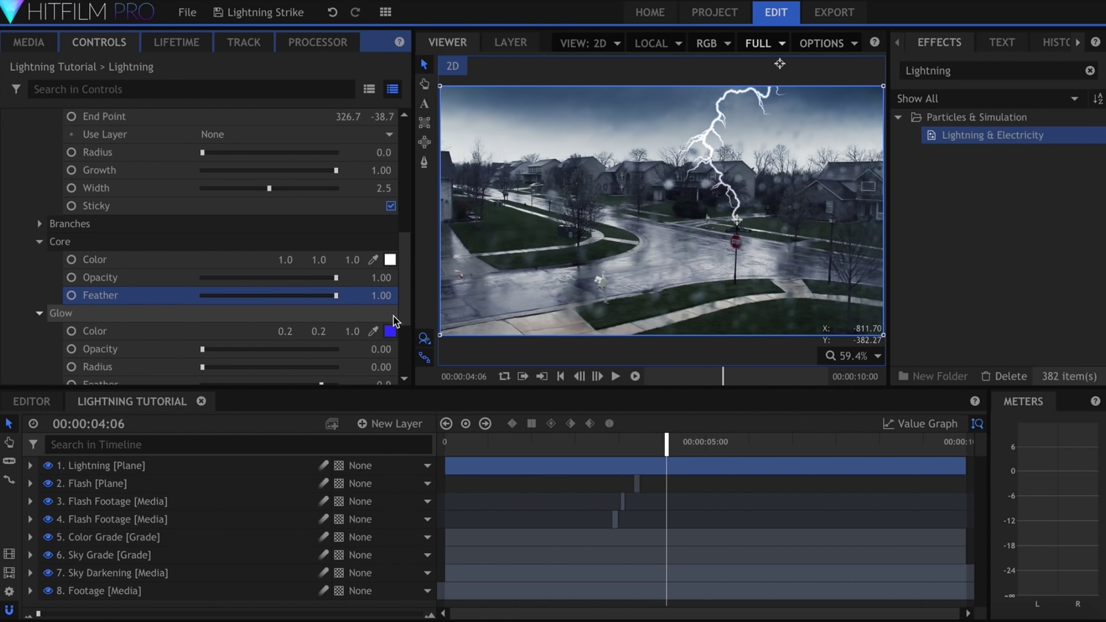
Step: Narrow the lightning's End Width to 1.5 and its Start Width to 2.35
{"action": "left_click", "coordinate": [249, 188]}
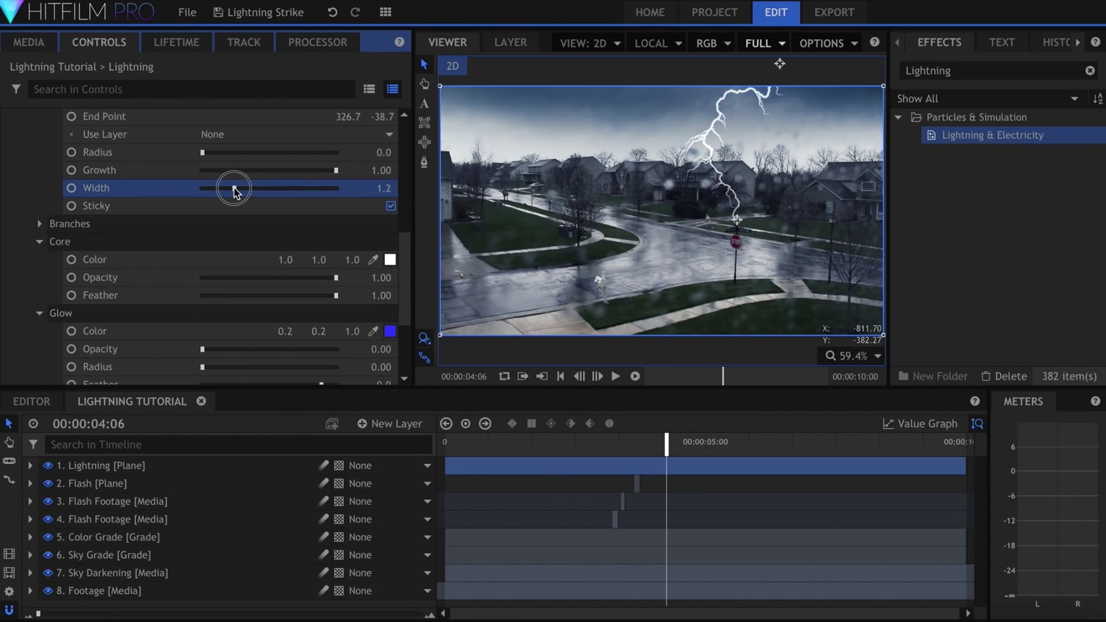
{"action": "scroll", "coordinate": [243, 190], "scroll_direction": "up", "scroll_amount": 5}
{"action": "left_click", "coordinate": [264, 205]}
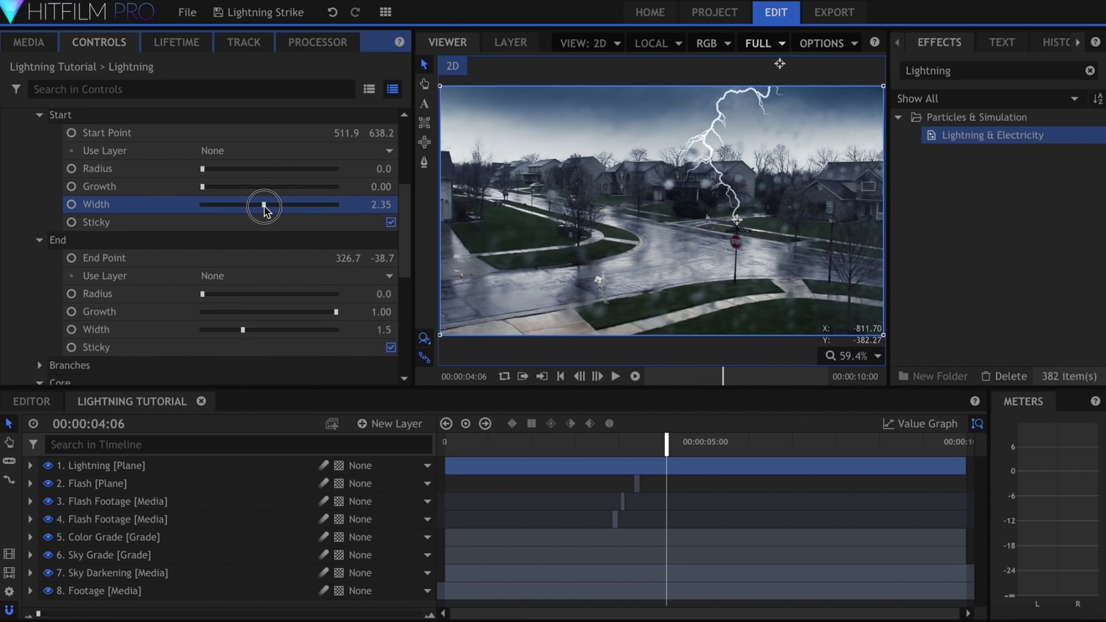
Step: Search the effects for "glow" and apply the Glow effect to the Lightning plane
{"action": "double_click", "coordinate": [962, 71]}
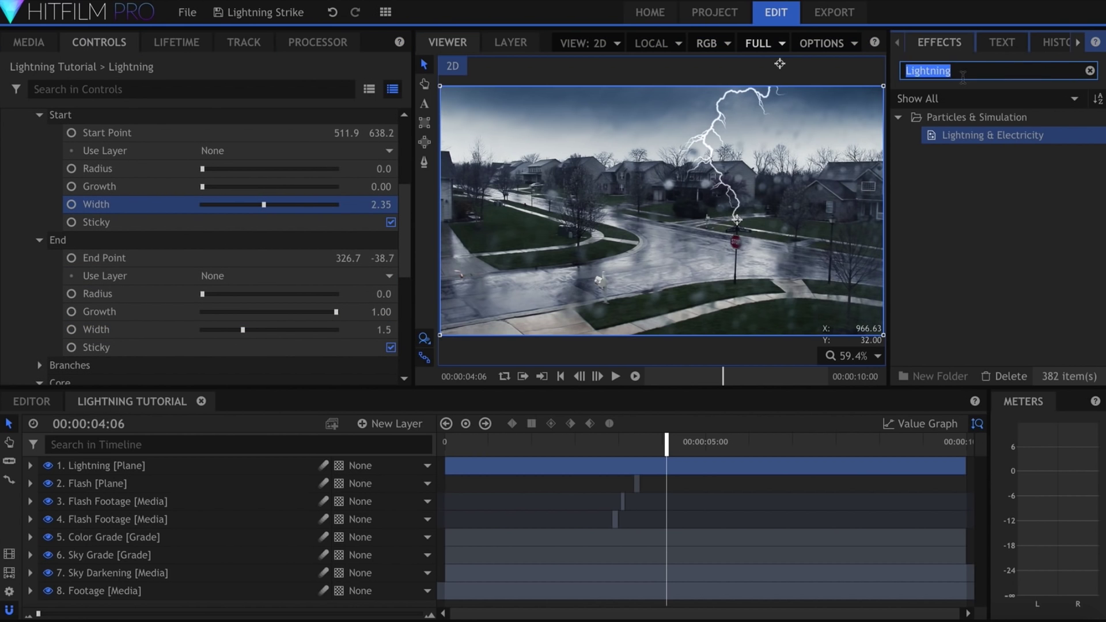
{"action": "type", "text": "glow"}
{"action": "left_click_drag", "start_coordinate": [962, 186], "coordinate": [258, 471]}
Step: Set the Glow effect's Intensity to 1.6 and Radius to 51.2 px
{"action": "scroll", "coordinate": [136, 244], "scroll_direction": "up", "scroll_amount": 10}
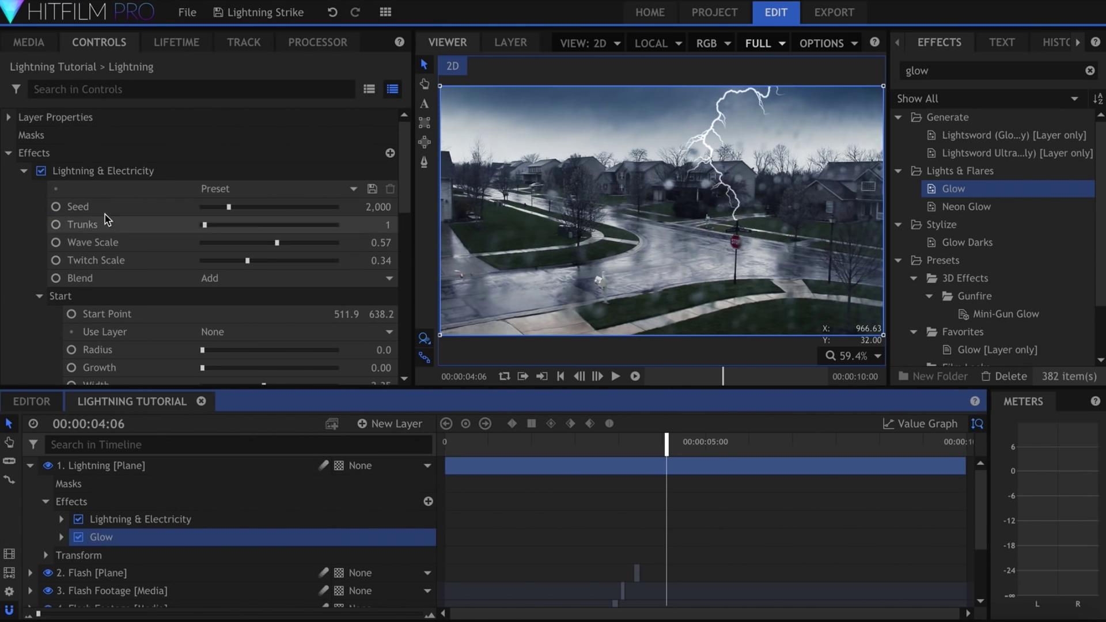
{"action": "left_click", "coordinate": [24, 171]}
{"action": "left_click", "coordinate": [25, 190]}
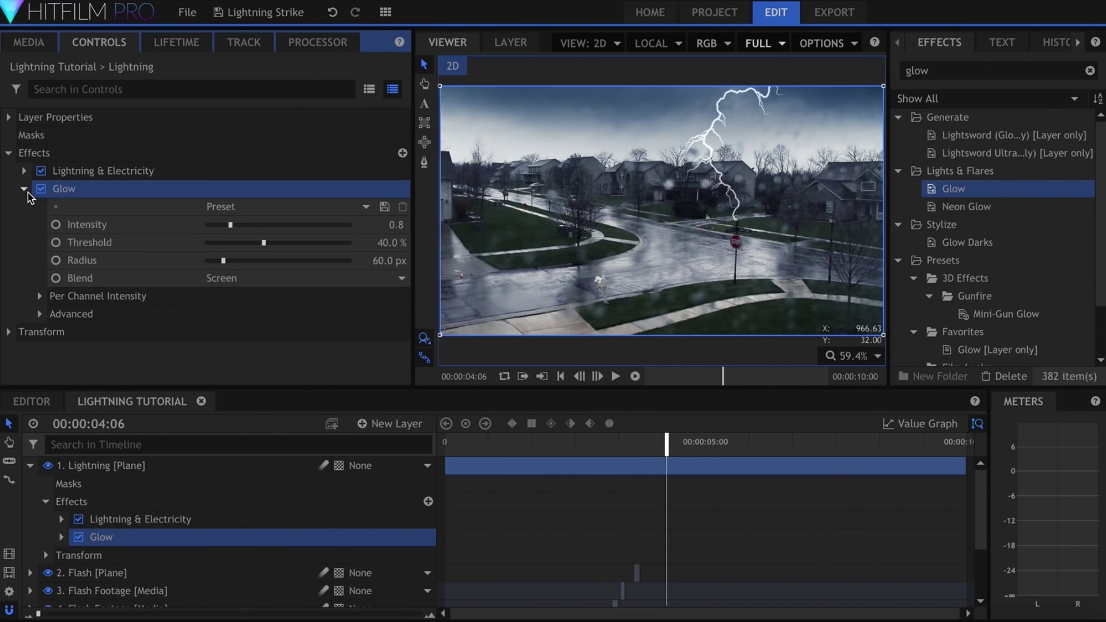
{"action": "left_click", "coordinate": [253, 281]}
{"action": "left_click", "coordinate": [228, 271]}
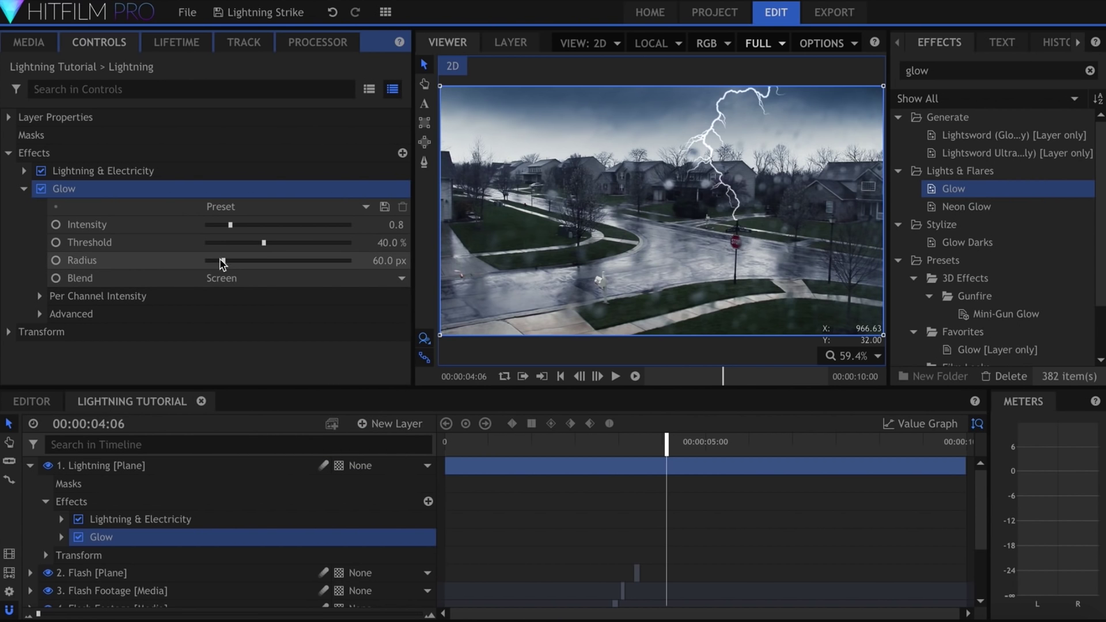
{"action": "left_click_drag", "start_coordinate": [256, 228], "coordinate": [268, 232]}
{"action": "left_click_drag", "start_coordinate": [280, 236], "coordinate": [278, 236]}
{"action": "mouse_move", "coordinate": [223, 260]}
{"action": "left_mouse_down"}
{"action": "mouse_move", "coordinate": [207, 261]}
{"action": "mouse_move", "coordinate": [221, 264]}
{"action": "left_mouse_up"}
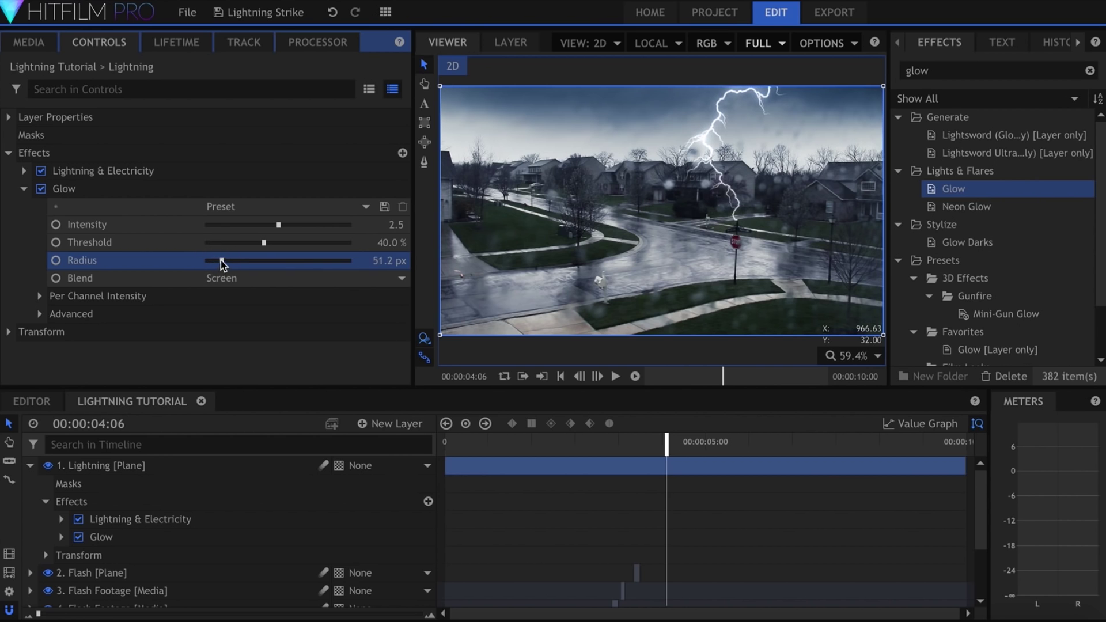
{"action": "left_click_drag", "start_coordinate": [232, 224], "coordinate": [253, 233]}
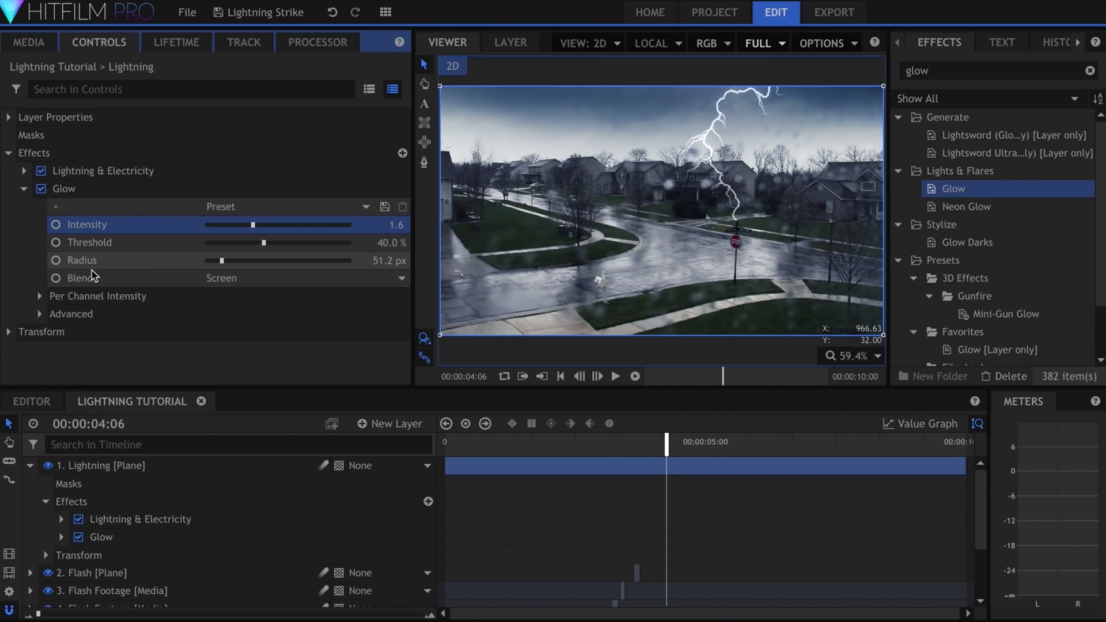
Step: Tint the glow purple by setting its Per Channel Intensity to Red 1.68, Green 0.46 and Blue 1.68
{"action": "left_click", "coordinate": [46, 296]}
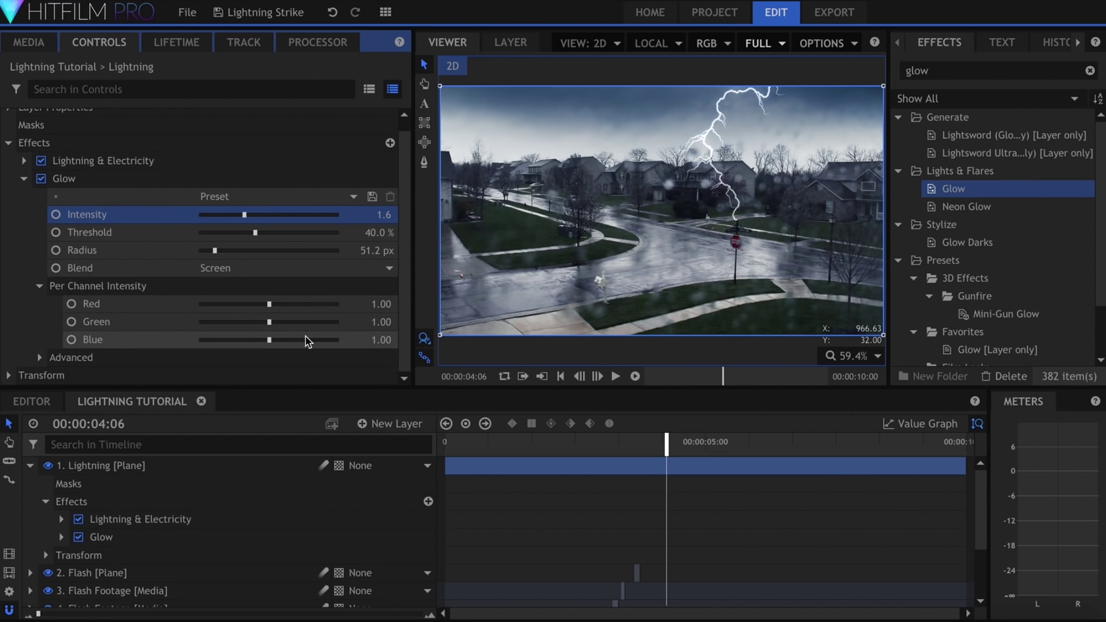
{"action": "left_click_drag", "start_coordinate": [269, 339], "coordinate": [313, 340]}
{"action": "left_click", "coordinate": [313, 303]}
{"action": "left_click", "coordinate": [229, 322]}
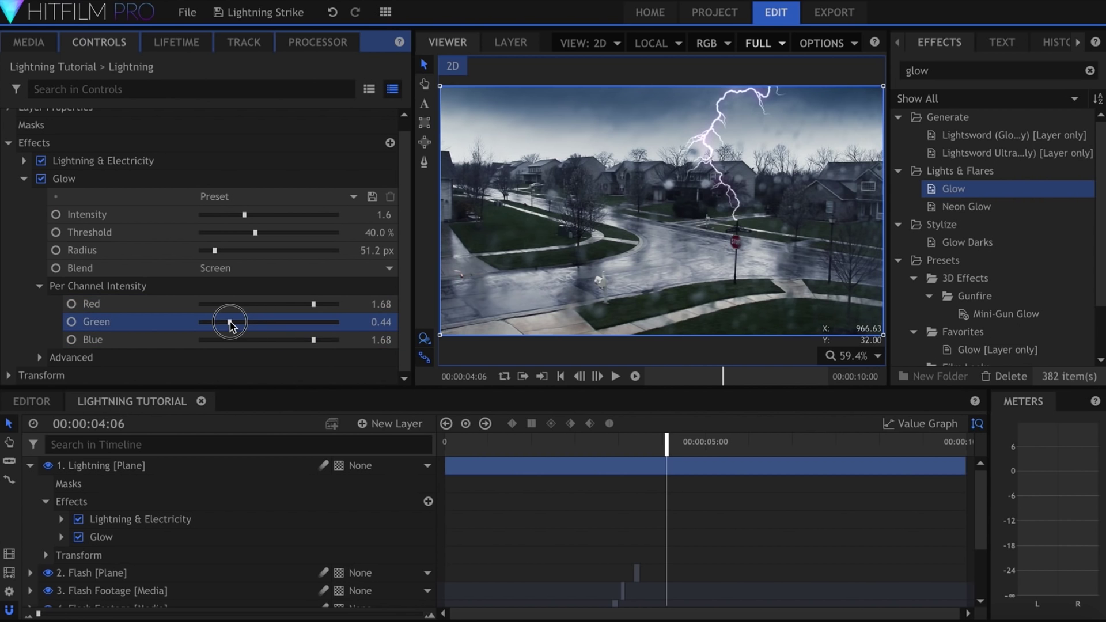
{"action": "left_click_drag", "start_coordinate": [229, 322], "coordinate": [232, 322]}
Step: Duplicate the Glow effect on the Lightning plane and open the copy's controls
{"action": "left_click", "coordinate": [64, 178]}
{"action": "key", "text": "ctrl+d"}
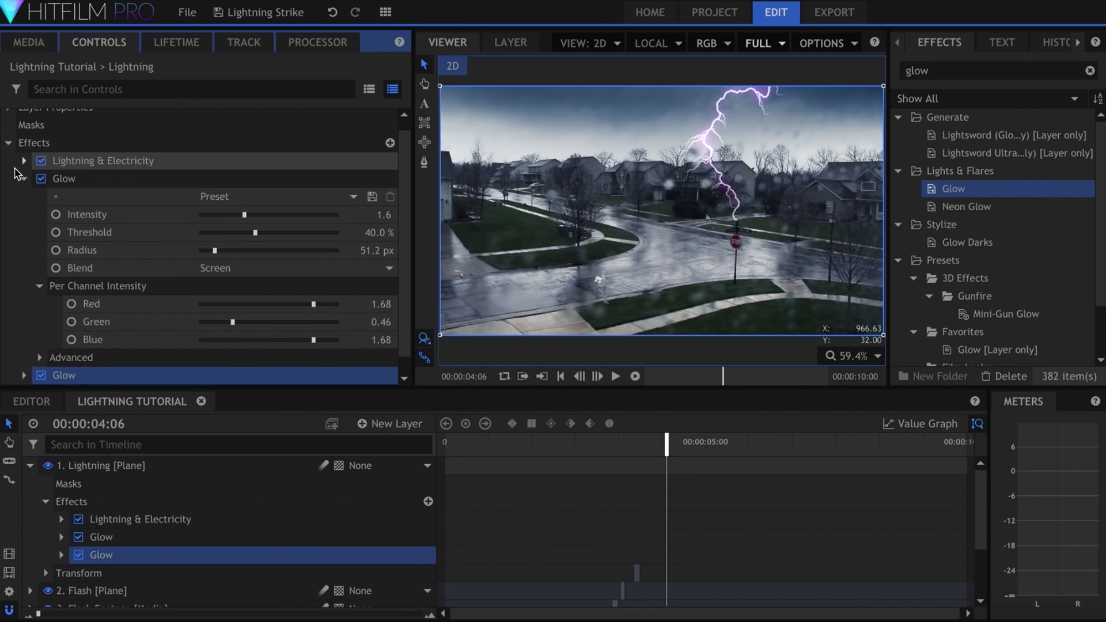
{"action": "left_click", "coordinate": [24, 178]}
{"action": "left_click", "coordinate": [25, 208]}
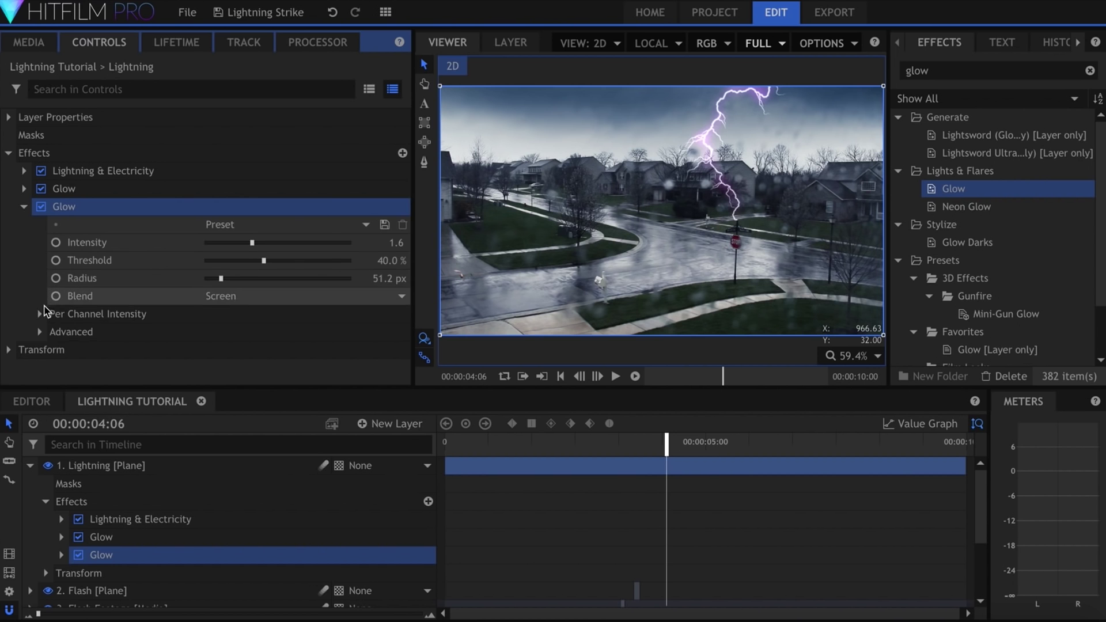
{"action": "scroll", "coordinate": [48, 316], "scroll_direction": "down", "scroll_amount": 1}
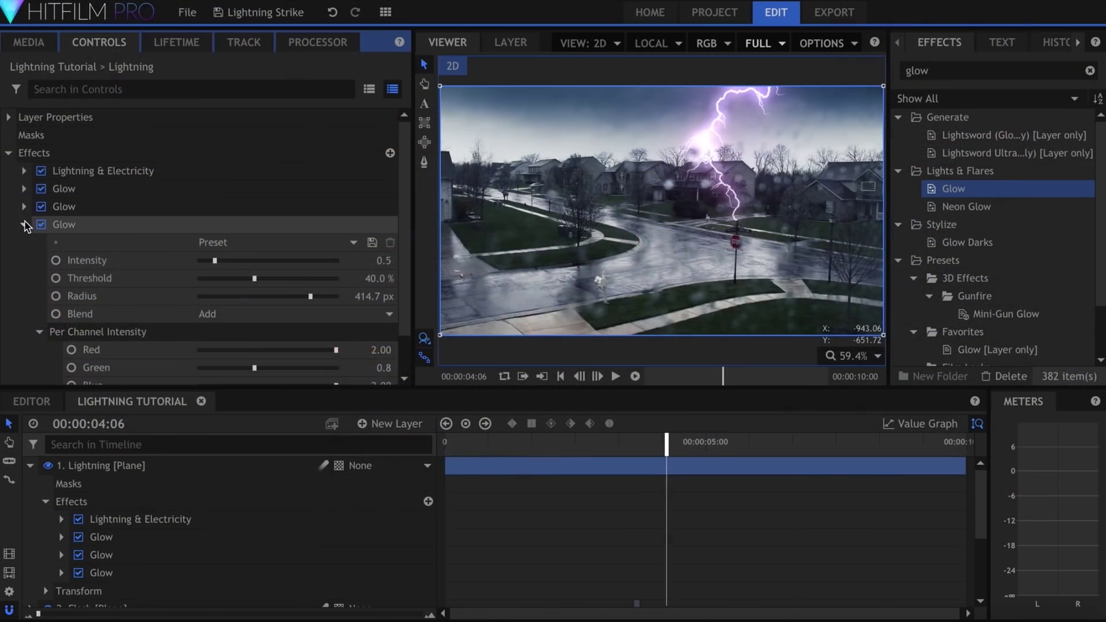
Step: Change the lightning bolt's shape by setting the Lightning & Electricity Seed to 3,700
{"action": "left_click", "coordinate": [24, 224]}
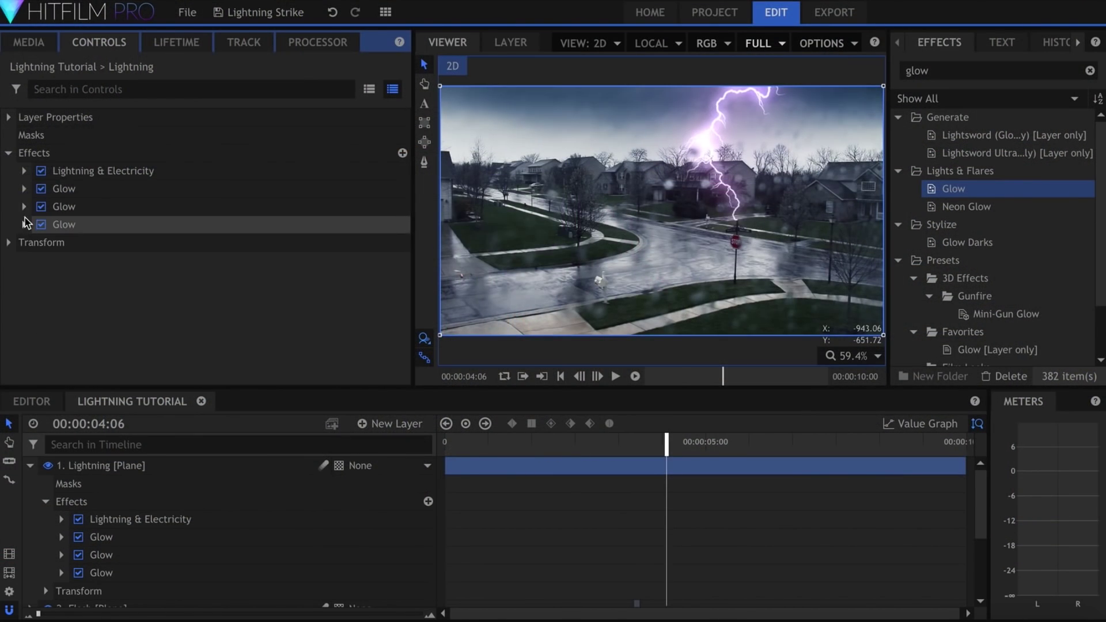
{"action": "left_click", "coordinate": [23, 171]}
{"action": "left_click_drag", "start_coordinate": [232, 212], "coordinate": [250, 213]}
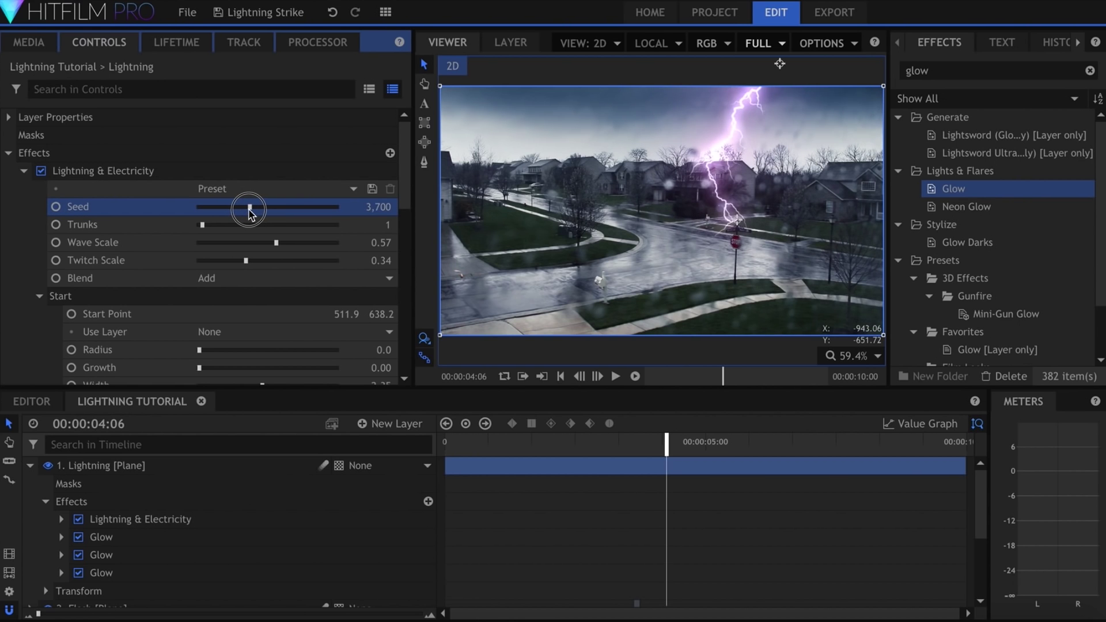
{"action": "left_click", "coordinate": [24, 171]}
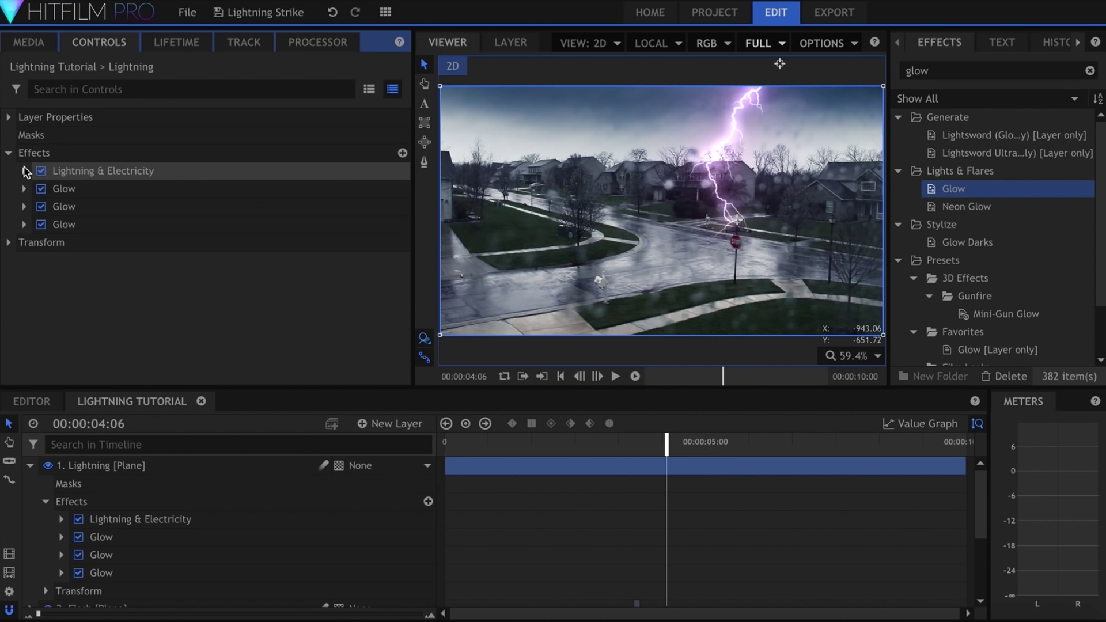
Step: Start a composite shot import from the Radiance 2.0.hfp project file
{"action": "left_click", "coordinate": [31, 467]}
{"action": "left_click", "coordinate": [29, 43]}
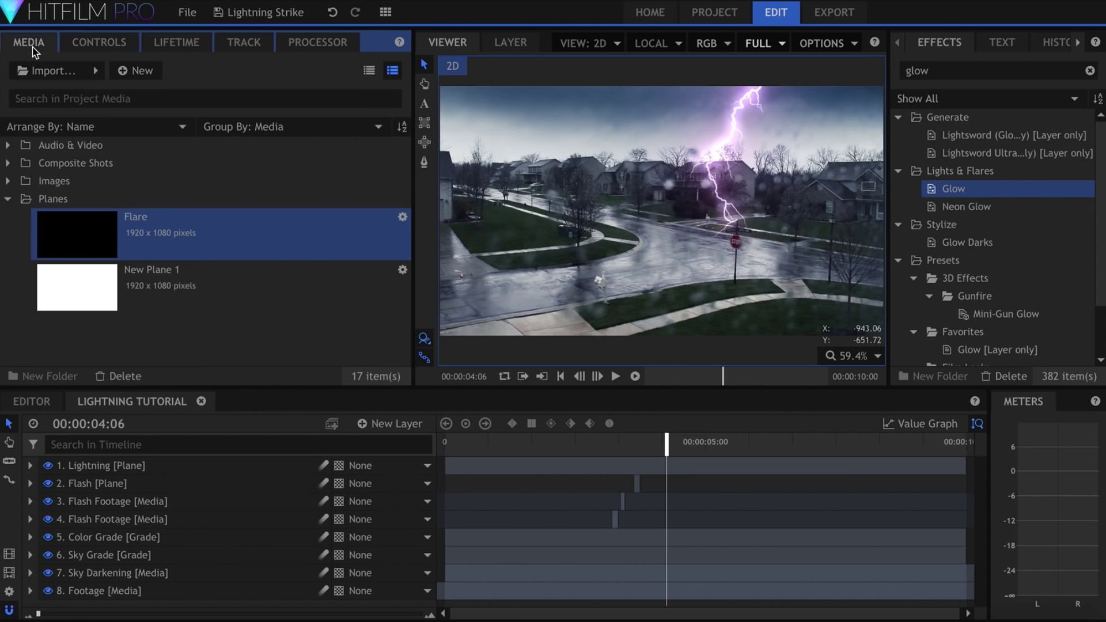
{"action": "left_click", "coordinate": [96, 71]}
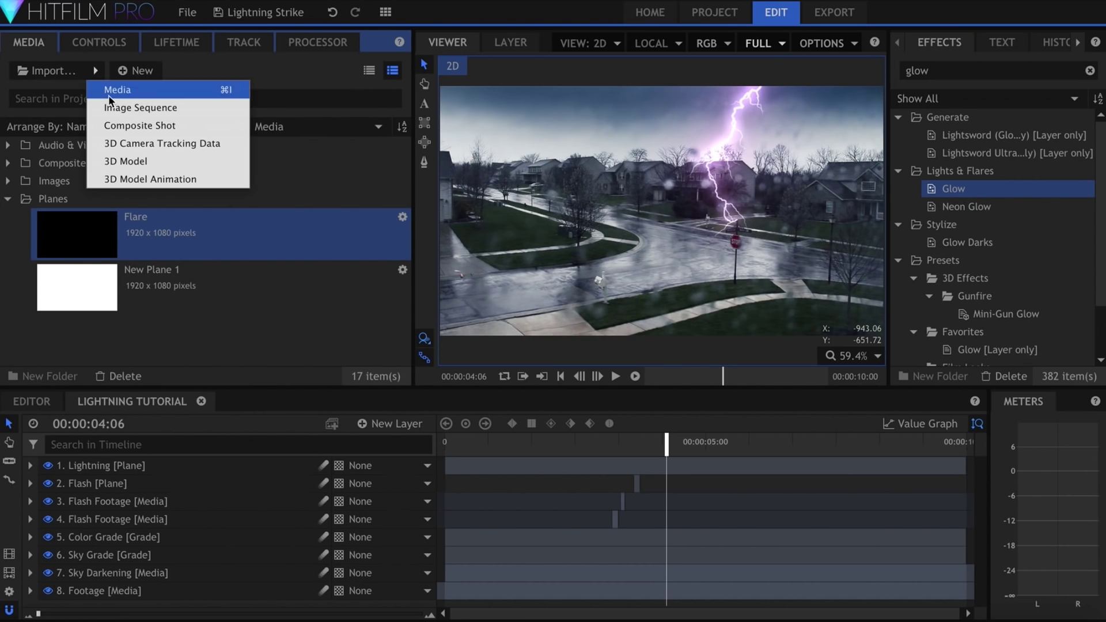
{"action": "left_click", "coordinate": [139, 118]}
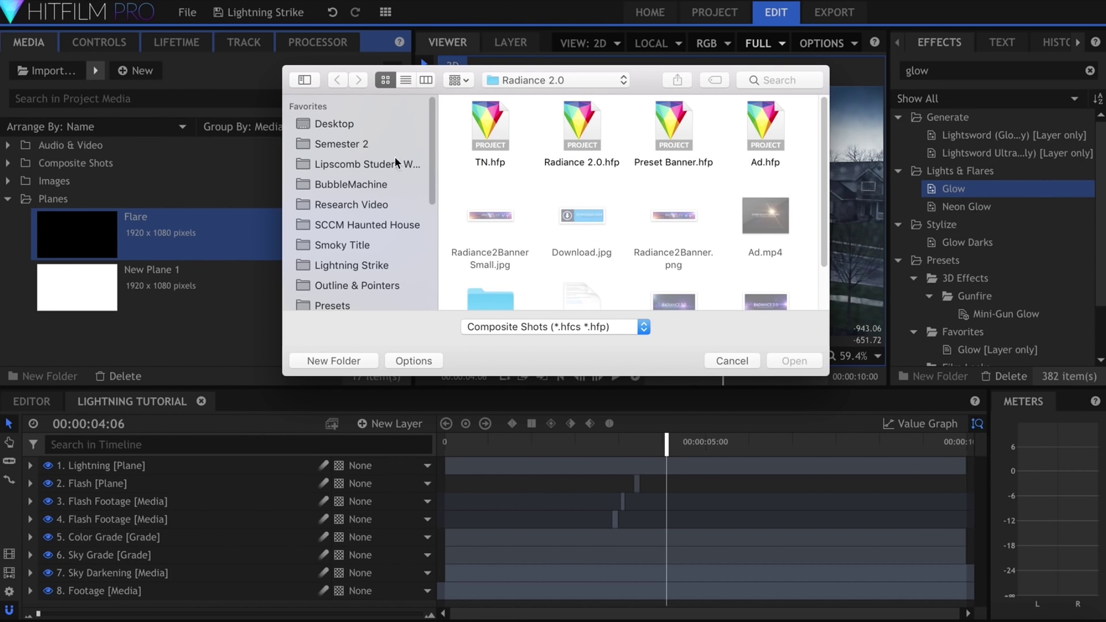
{"action": "double_click", "coordinate": [583, 128]}
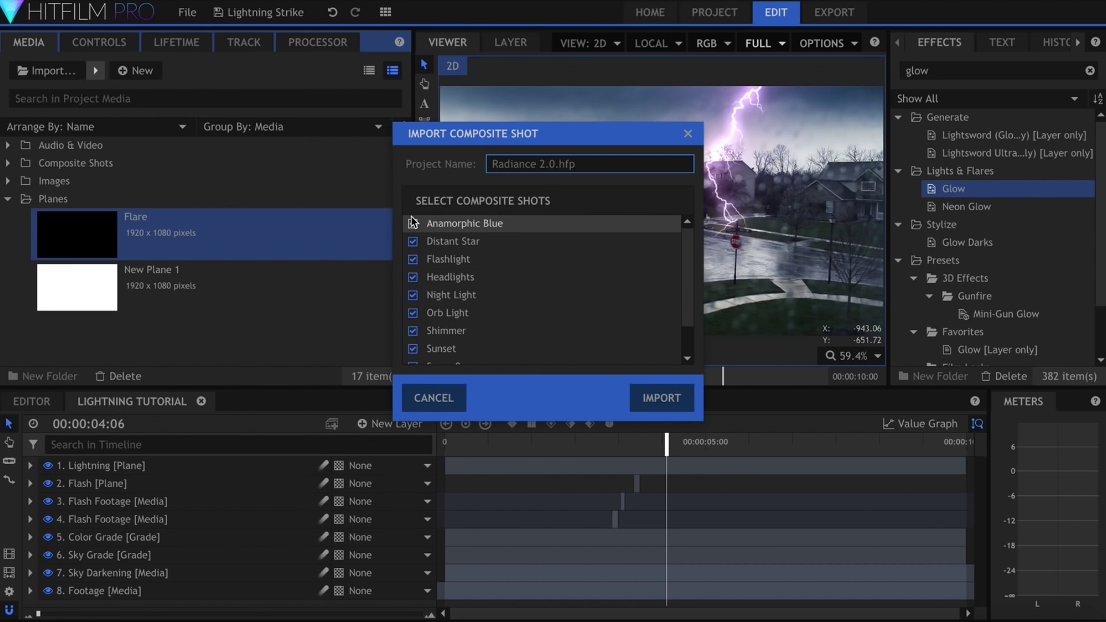
Step: Exclude every composite shot except Train Light and import it
{"action": "left_click", "coordinate": [413, 224]}
{"action": "left_click", "coordinate": [413, 241]}
{"action": "left_click", "coordinate": [412, 259]}
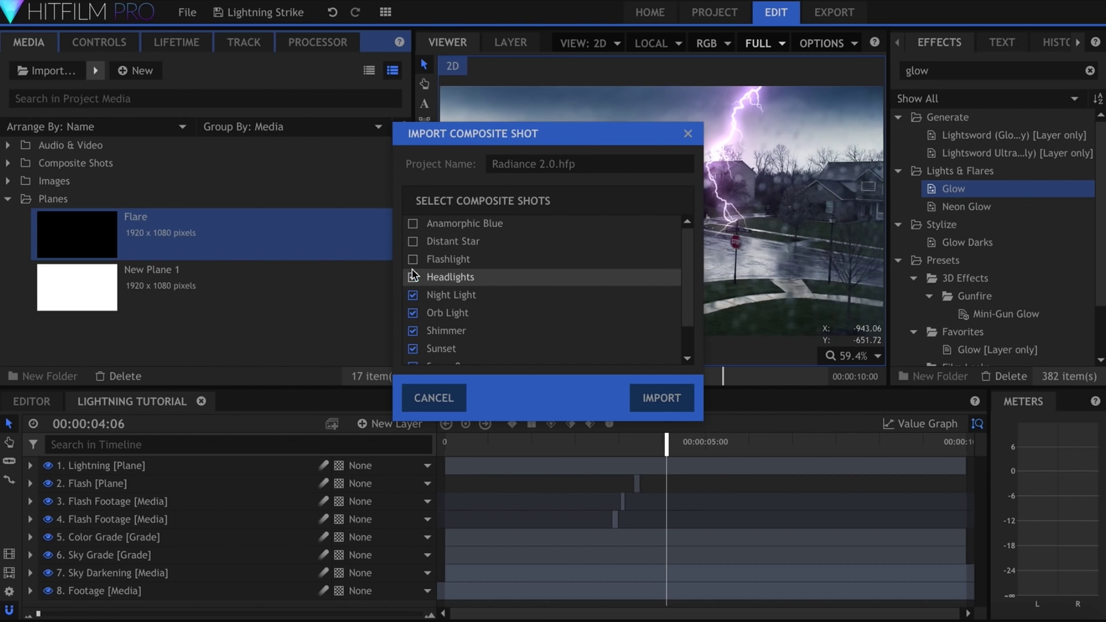
{"action": "left_click", "coordinate": [412, 277]}
{"action": "left_click", "coordinate": [412, 295]}
{"action": "left_click", "coordinate": [412, 312]}
{"action": "left_click", "coordinate": [412, 330]}
{"action": "scroll", "coordinate": [413, 331], "scroll_direction": "down", "scroll_amount": 1}
{"action": "scroll", "coordinate": [412, 331], "scroll_direction": "down", "scroll_amount": 1}
{"action": "left_click", "coordinate": [412, 330]}
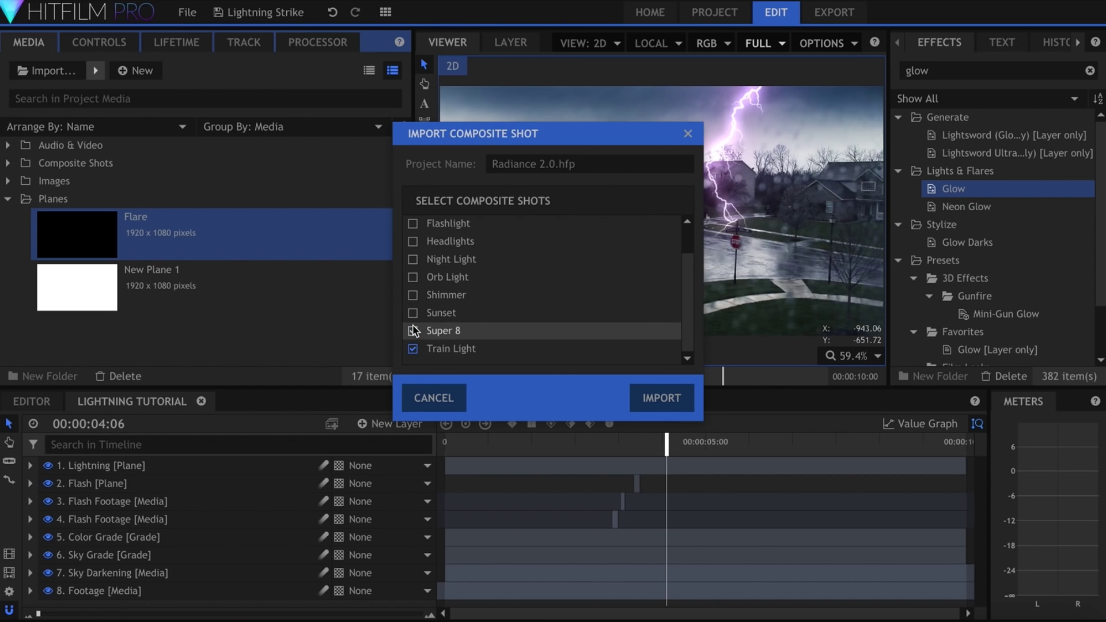
{"action": "left_click", "coordinate": [661, 397]}
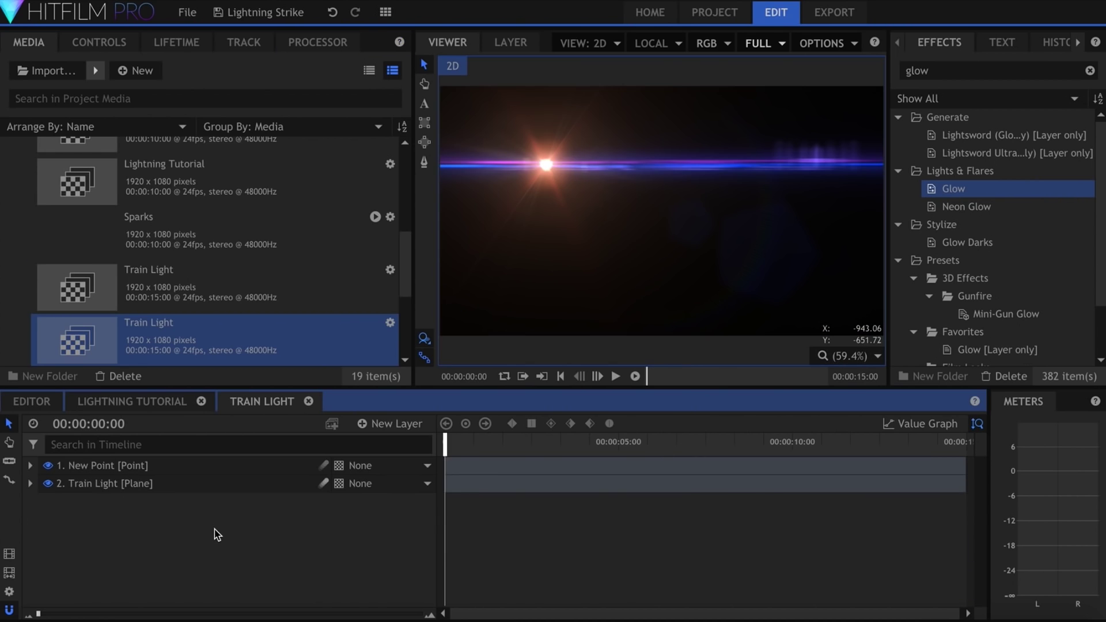
Step: Copy all layers of the Train Light shot and paste them at the start of the Lightning Tutorial composite
{"action": "key", "text": "ctrl+a"}
{"action": "left_click", "coordinate": [139, 401]}
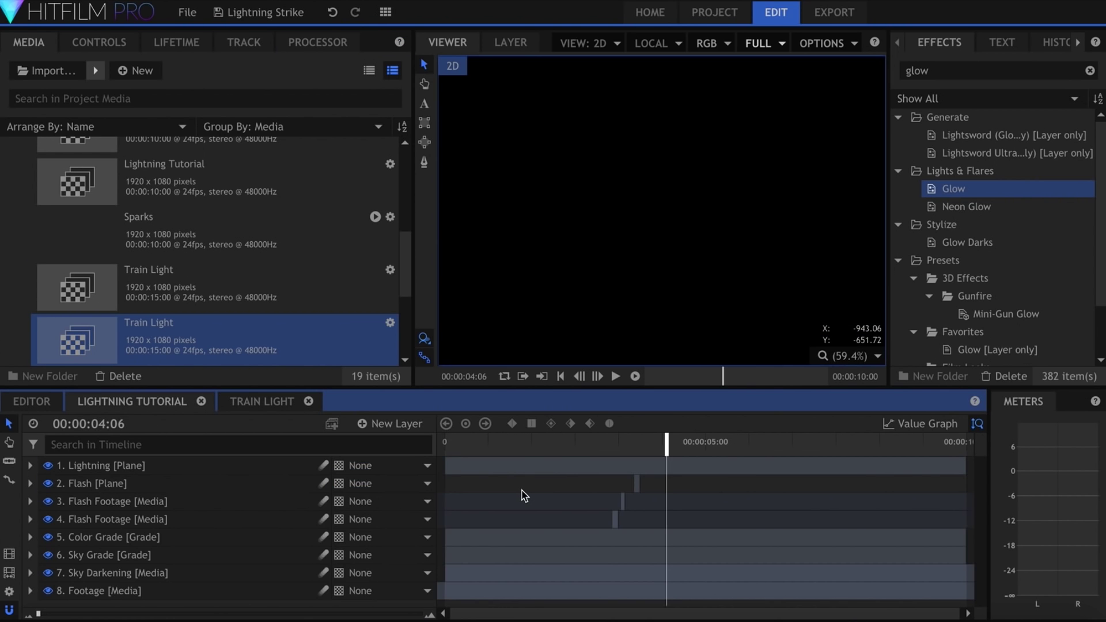
{"action": "key", "text": "Home"}
{"action": "key", "text": "ctrl+v"}
Step: Move the New Point layer to the end of the lightning bolt at the stop sign
{"action": "left_click", "coordinate": [274, 471]}
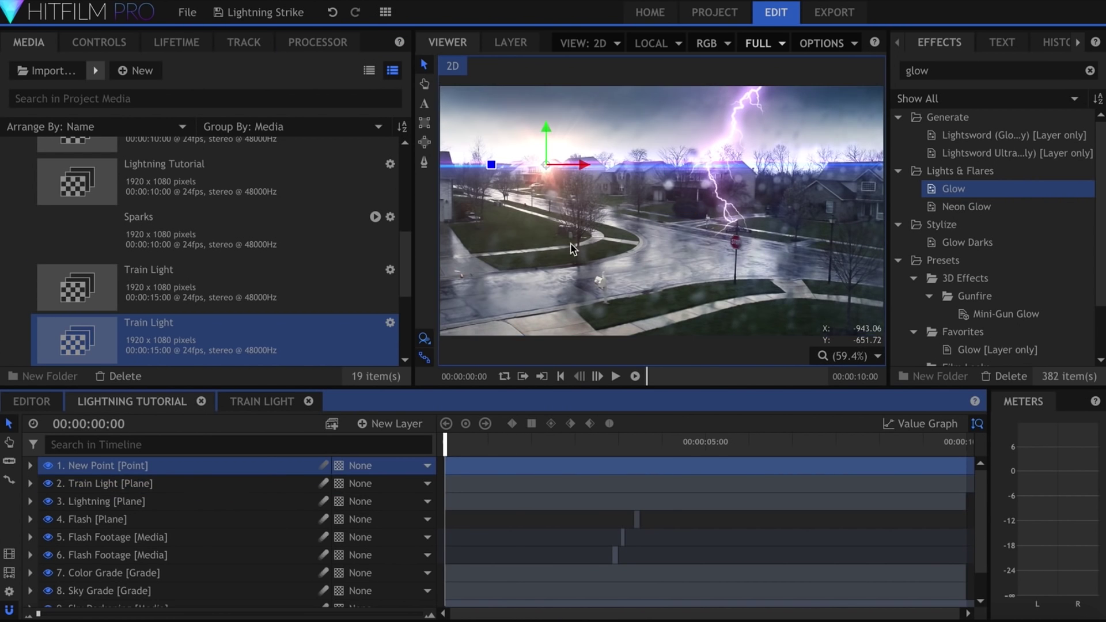
{"action": "left_click_drag", "start_coordinate": [548, 167], "coordinate": [734, 221]}
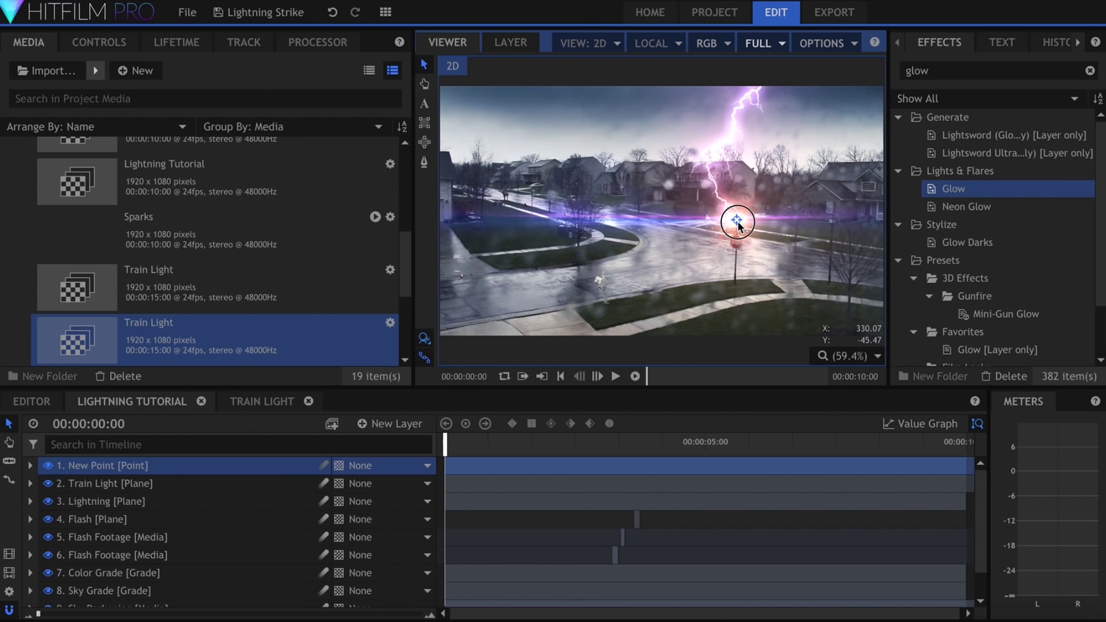
{"action": "left_click", "coordinate": [490, 545]}
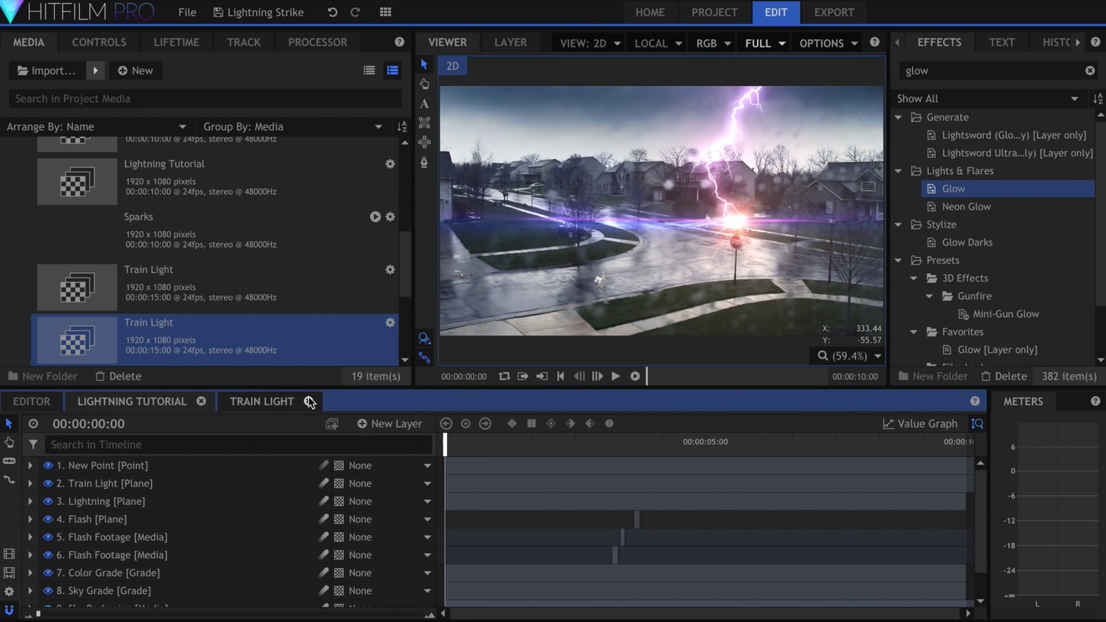
Step: Close the Train Light composite's timeline and collapse the open folders in the project media
{"action": "left_click", "coordinate": [310, 401]}
{"action": "scroll", "coordinate": [202, 242], "scroll_direction": "up", "scroll_amount": 5}
{"action": "left_click", "coordinate": [9, 163]}
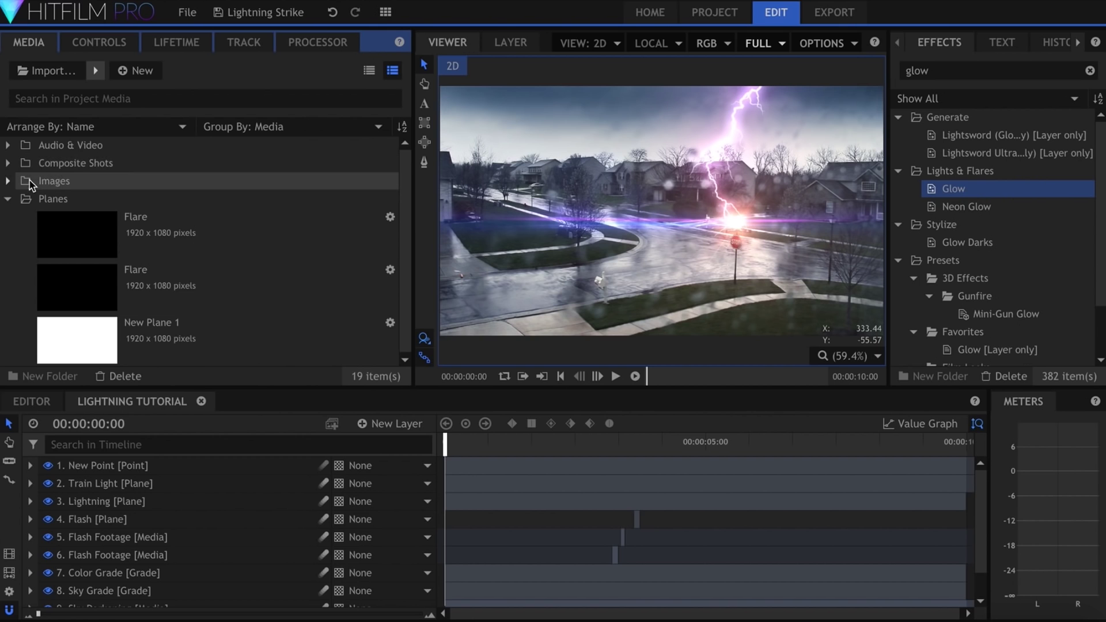
{"action": "left_click", "coordinate": [8, 199]}
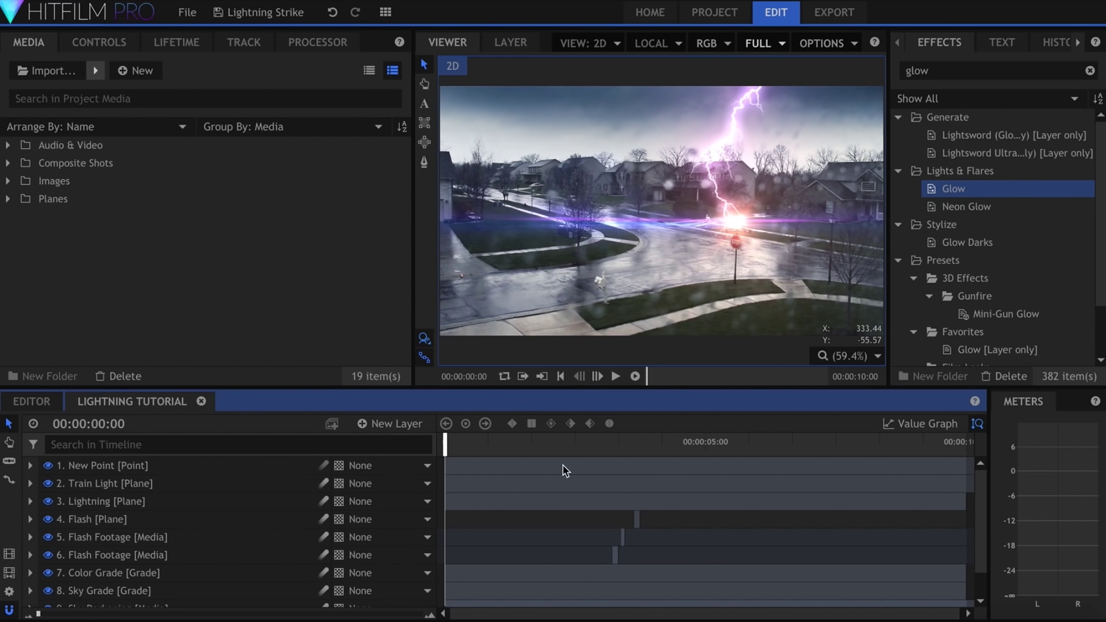
Step: Slice the Train Light layer at 00:00:03:20 and a few frames after it, and delete the outer pieces
{"action": "left_click_drag", "start_coordinate": [617, 448], "coordinate": [635, 455]}
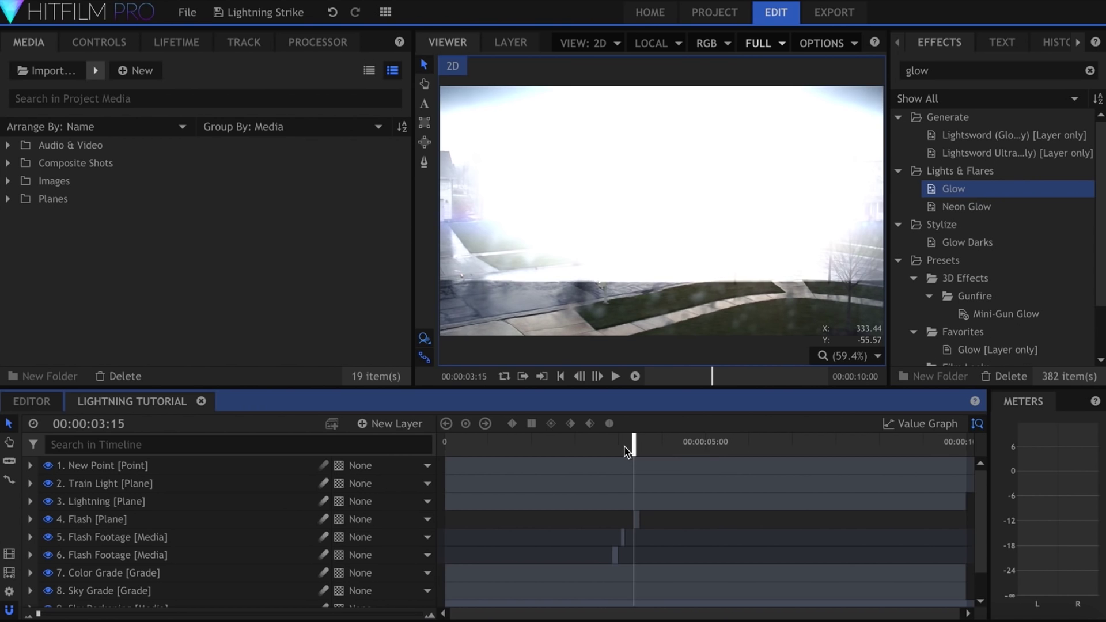
{"action": "left_click", "coordinate": [643, 454]}
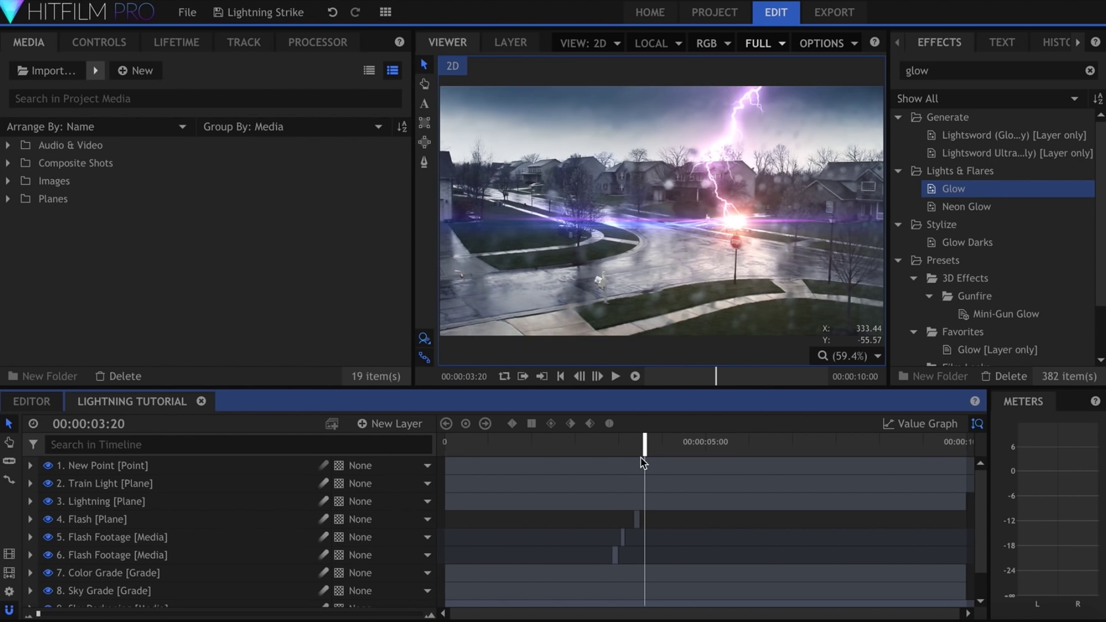
{"action": "key", "text": "ctrl+d"}
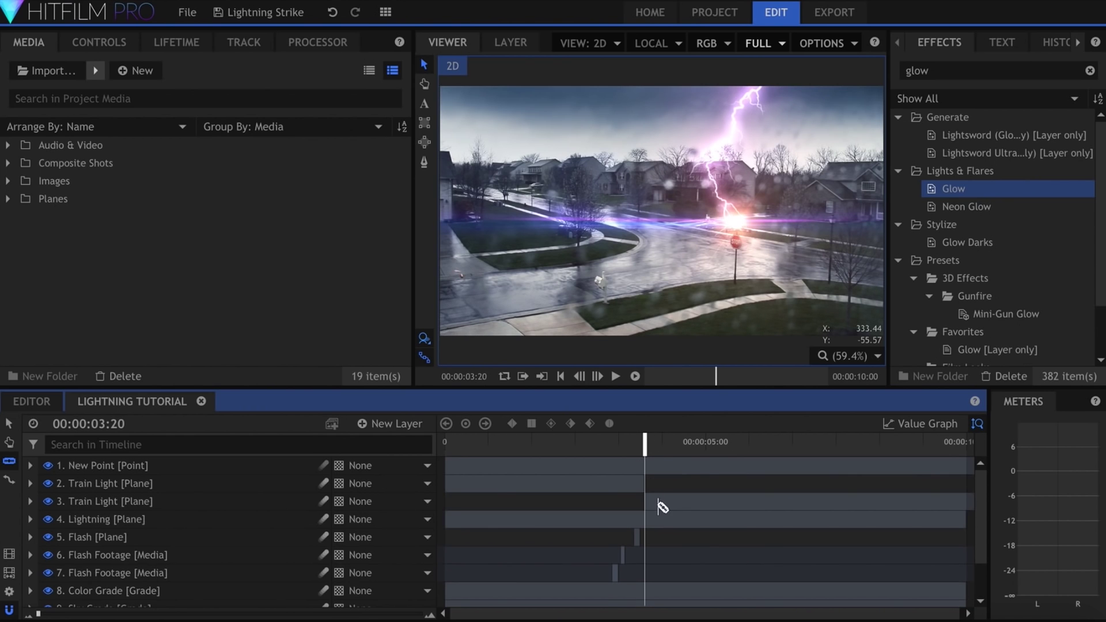
{"action": "left_click", "coordinate": [658, 506]}
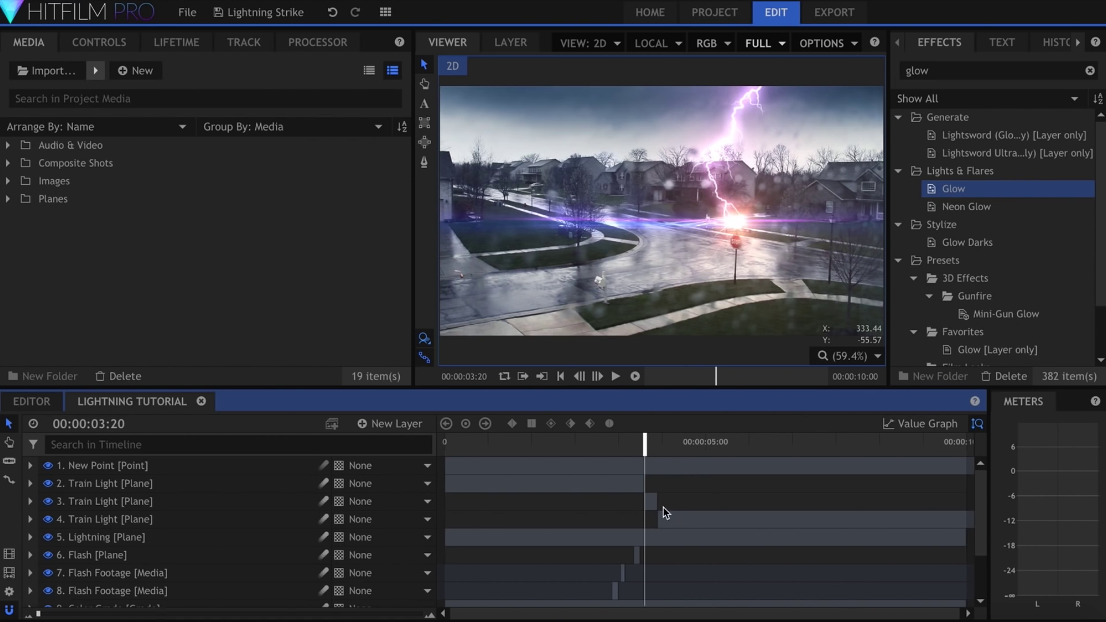
{"action": "left_click", "coordinate": [666, 512]}
{"action": "key", "text": "Delete"}
{"action": "left_click", "coordinate": [612, 484]}
{"action": "key", "text": "Delete"}
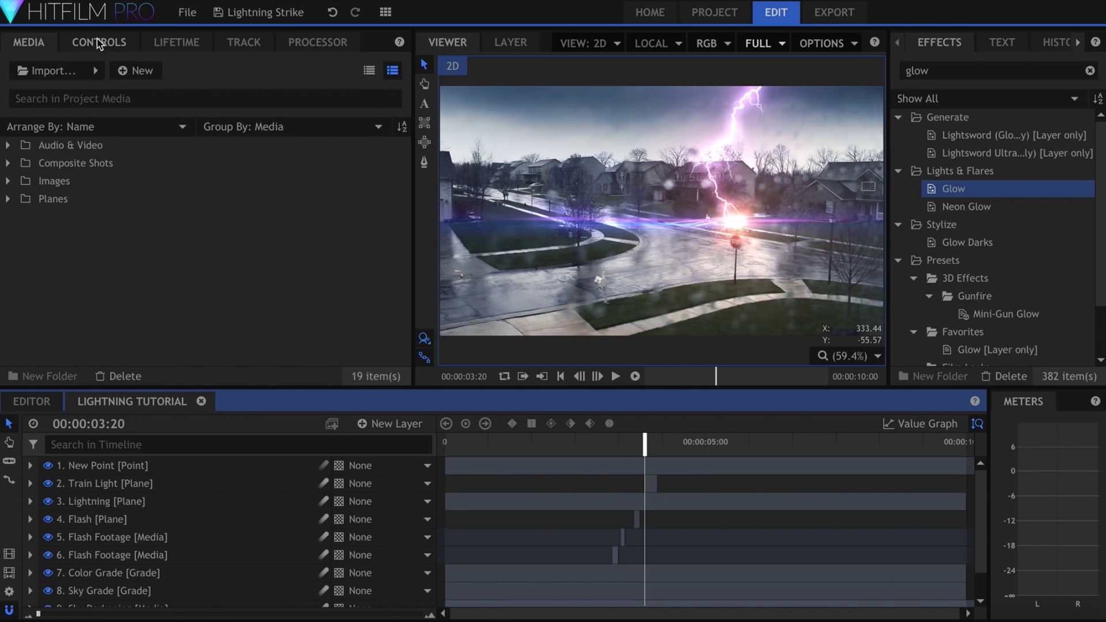
Step: Enlarge the flare on the Train Light layer by raising the Hotspot effect's Scale
{"action": "left_click", "coordinate": [99, 43]}
{"action": "left_click", "coordinate": [163, 484]}
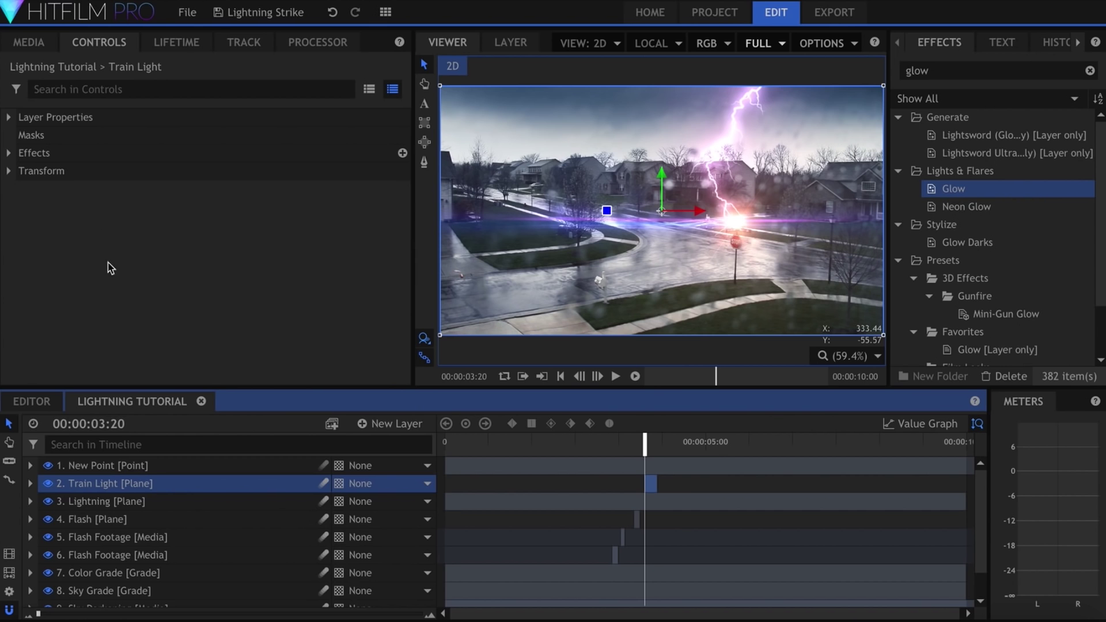
{"action": "left_click", "coordinate": [9, 153]}
{"action": "left_click", "coordinate": [24, 171]}
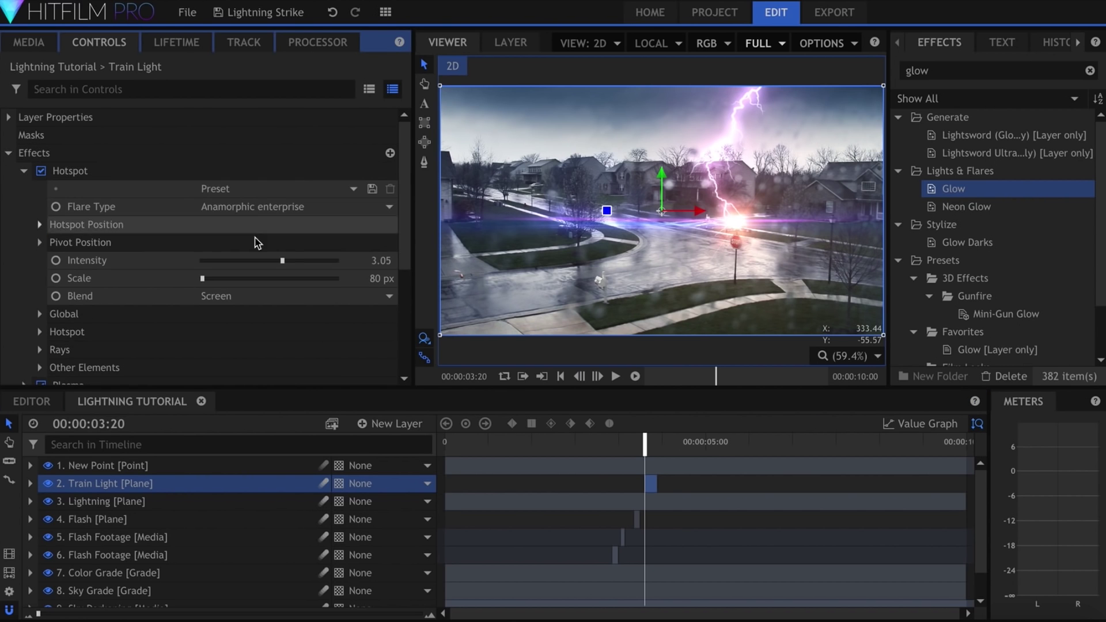
{"action": "left_click_drag", "start_coordinate": [377, 279], "coordinate": [376, 279]}
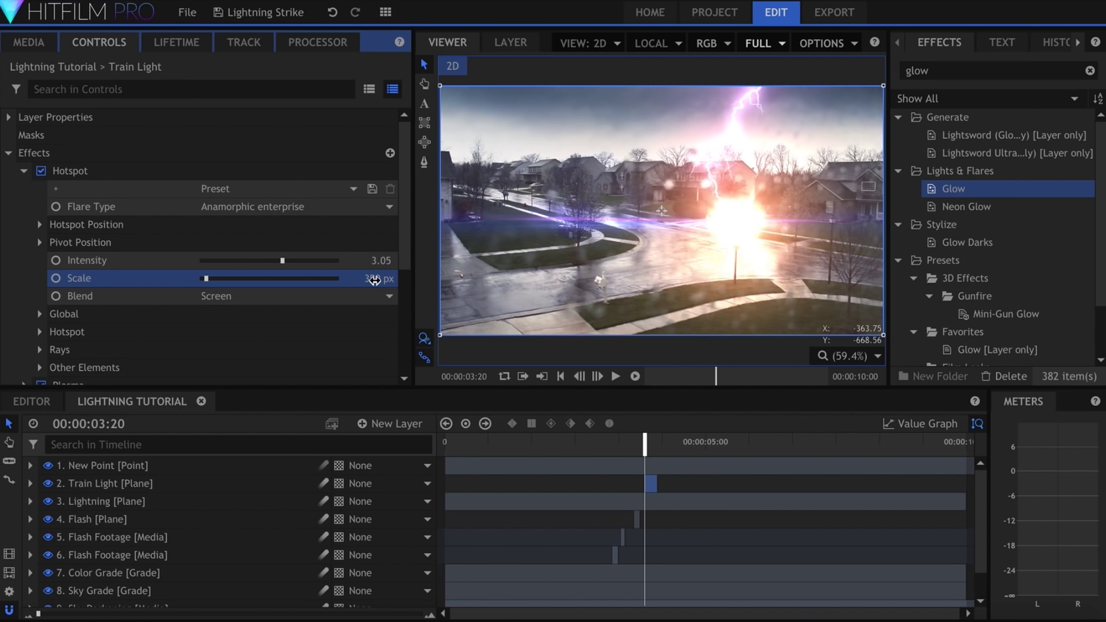
{"action": "type", "text": "0"}
{"action": "key", "text": "Return"}
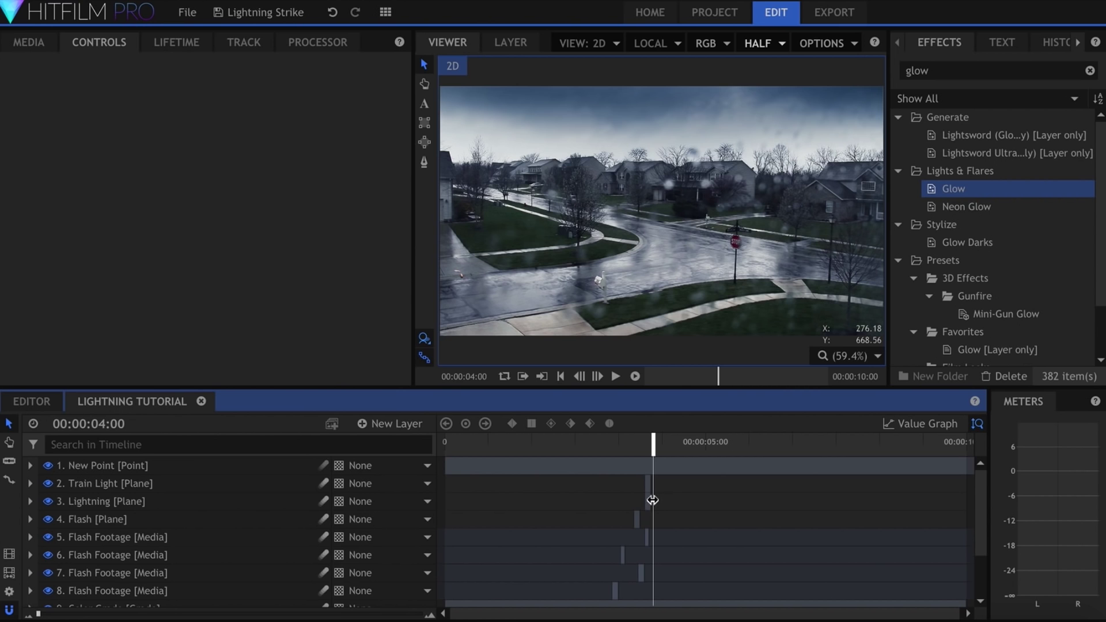
Step: Extend the end of the Lightning layer slightly past 00:00:04:00 and play back the flash sequence
{"action": "left_click", "coordinate": [653, 498]}
{"action": "key", "text": "space"}
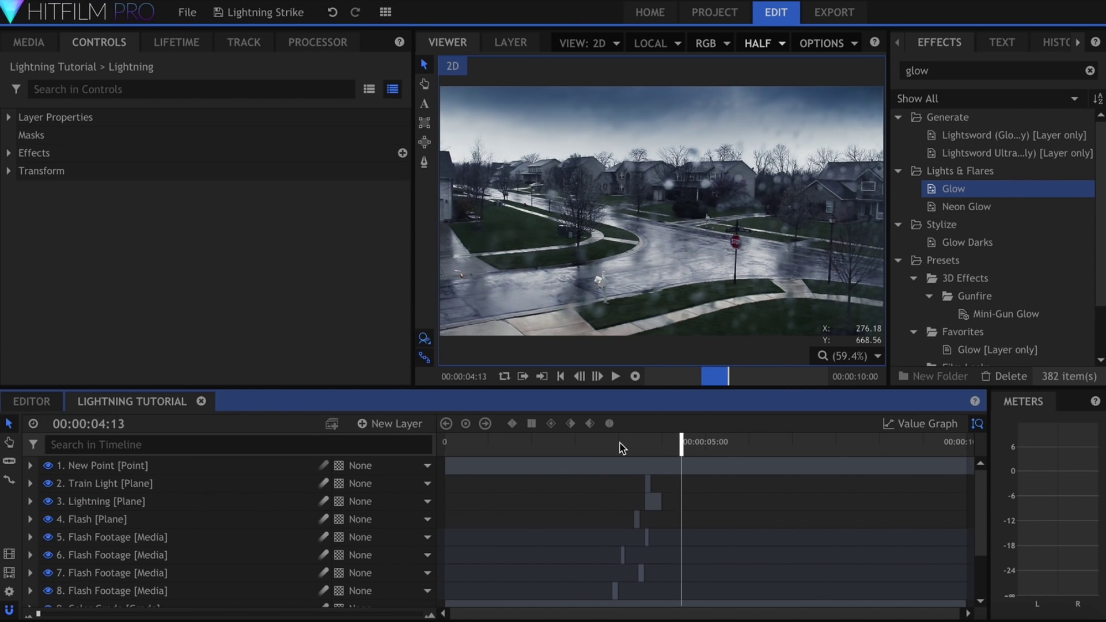
{"action": "left_click", "coordinate": [607, 443]}
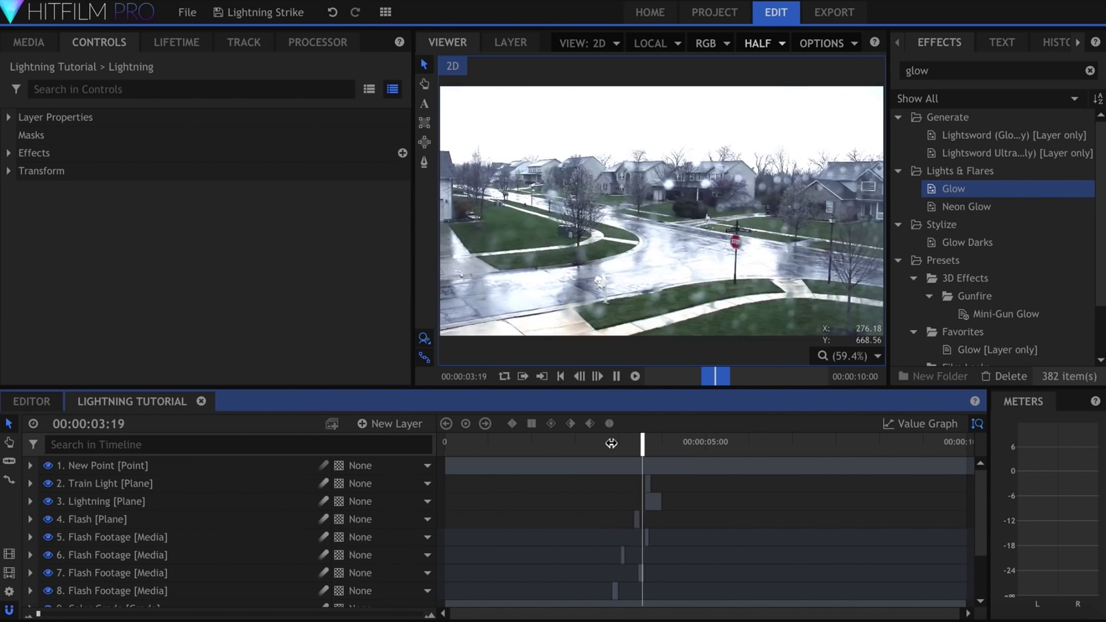
{"action": "left_click", "coordinate": [611, 443]}
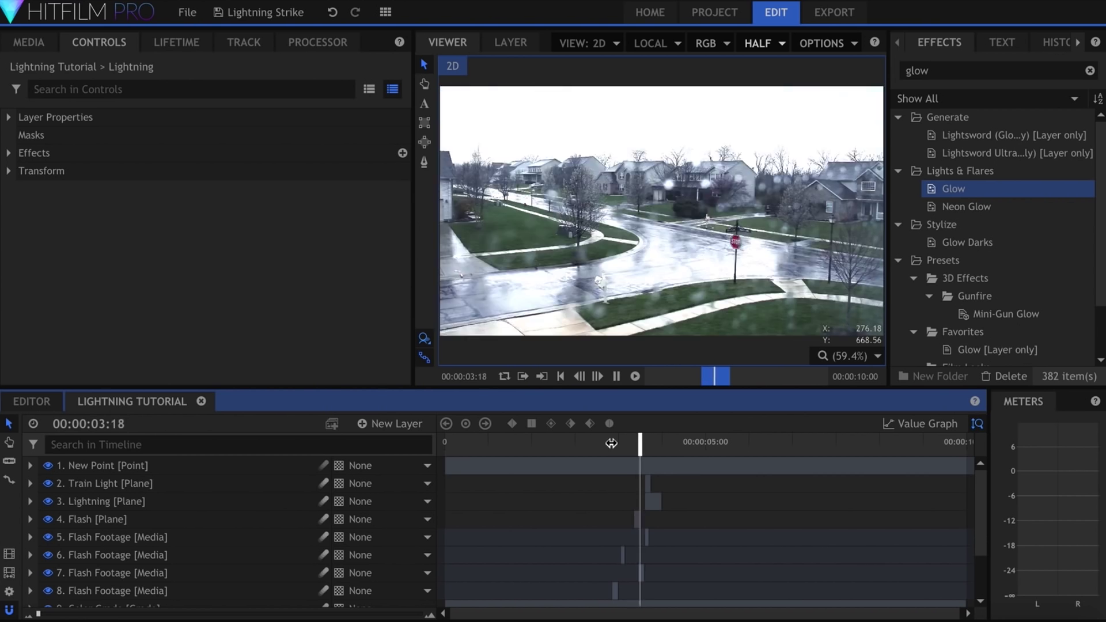
{"action": "left_click", "coordinate": [614, 443]}
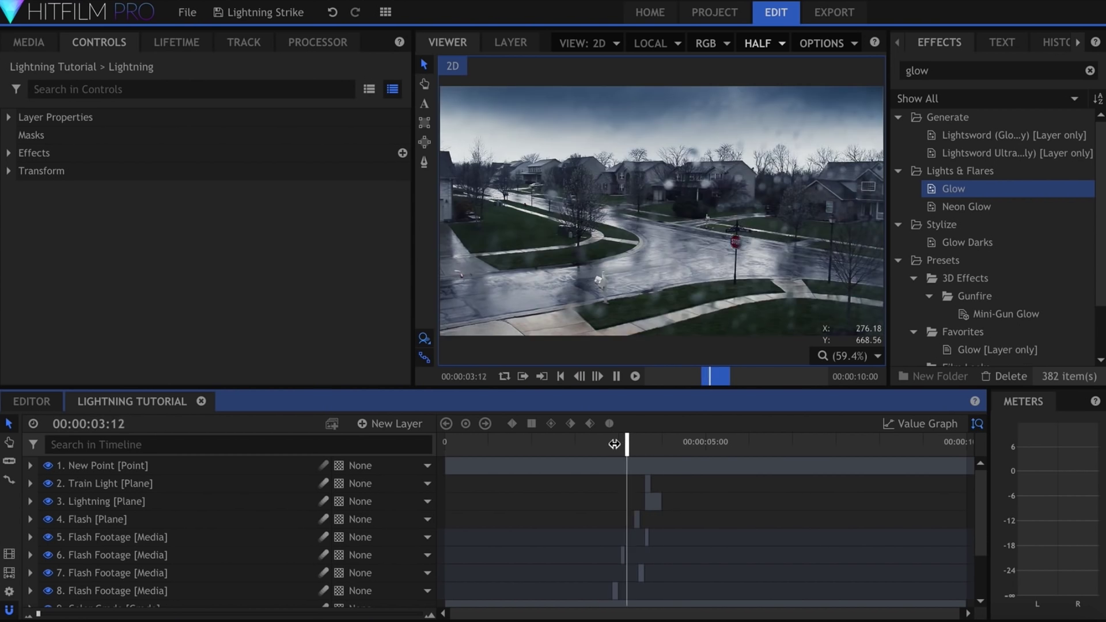
{"action": "left_click", "coordinate": [614, 442]}
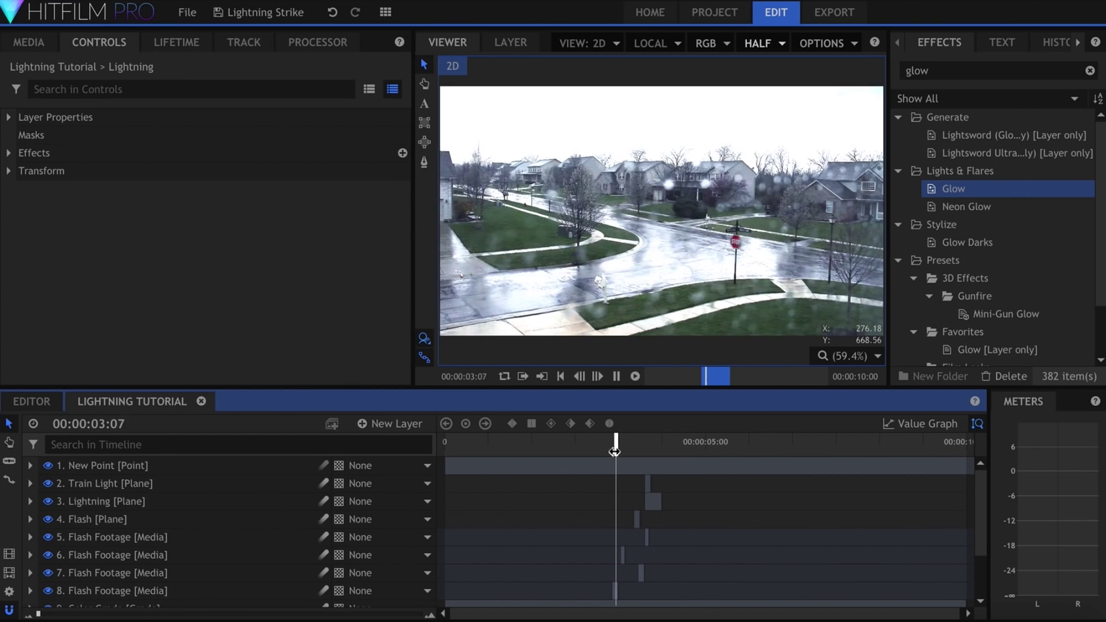
Step: Enable keyframing at 00:00:03:22 for the Start and End Width of the Lightning & Electricity effect
{"action": "left_click", "coordinate": [165, 501]}
{"action": "left_click", "coordinate": [34, 153]}
{"action": "left_click", "coordinate": [9, 152]}
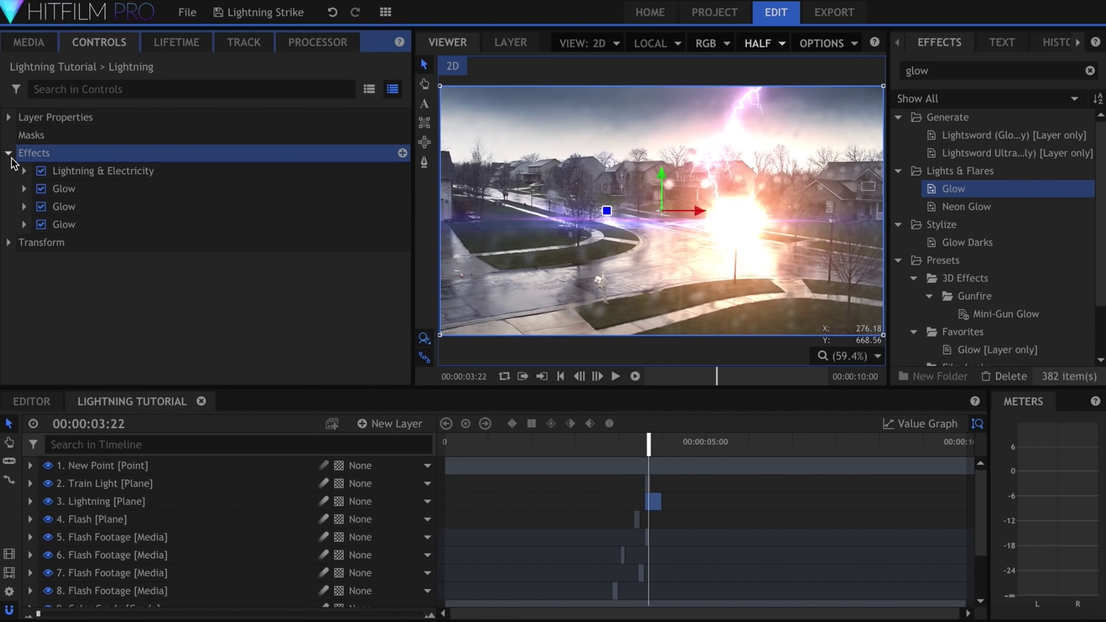
{"action": "left_click", "coordinate": [23, 170]}
{"action": "left_click", "coordinate": [39, 295]}
{"action": "scroll", "coordinate": [50, 296], "scroll_direction": "down", "scroll_amount": 3}
{"action": "left_click", "coordinate": [41, 244]}
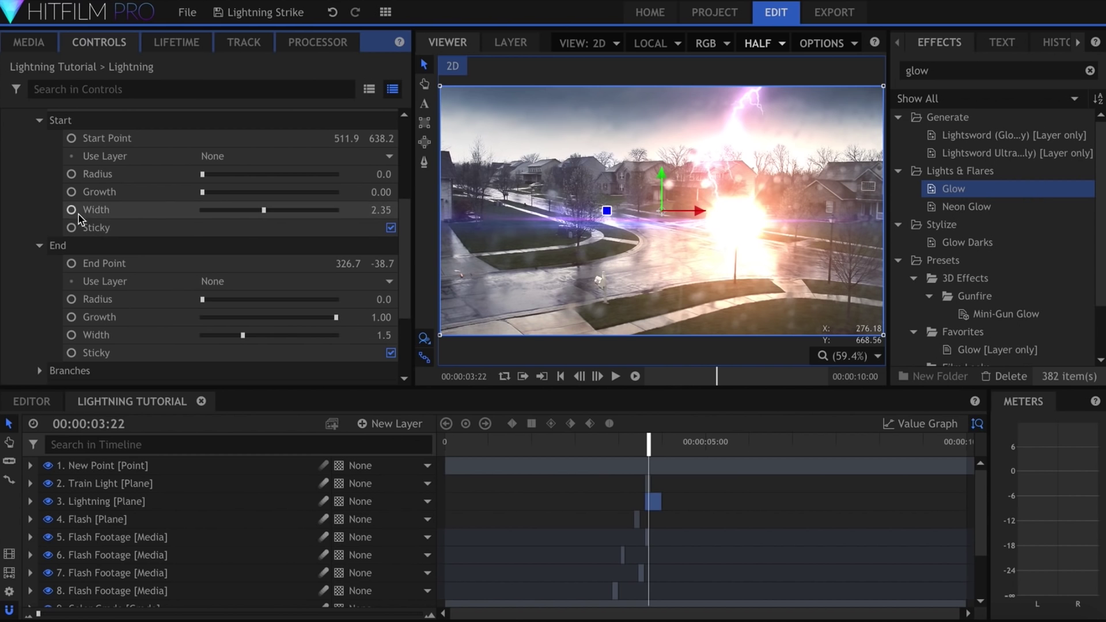
{"action": "left_click", "coordinate": [80, 336]}
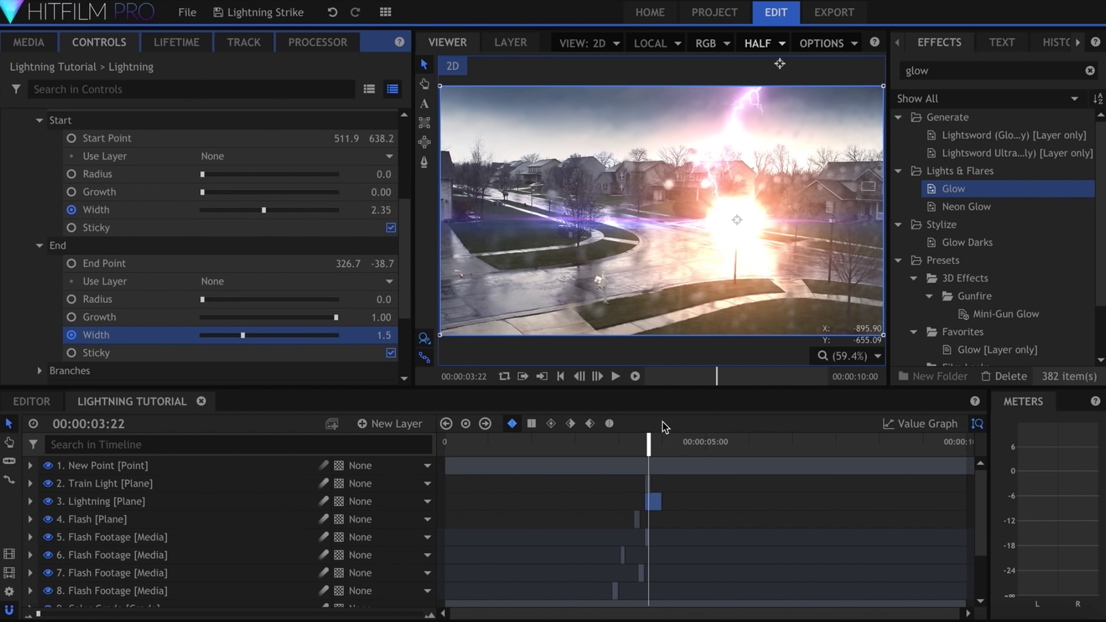
Step: Keyframe the bolt's Start Width and End Width to 0.00 at 00:00:04:03
{"action": "left_click", "coordinate": [659, 446]}
{"action": "left_click_drag", "start_coordinate": [264, 210], "coordinate": [202, 211]}
{"action": "left_click_drag", "start_coordinate": [242, 335], "coordinate": [202, 339]}
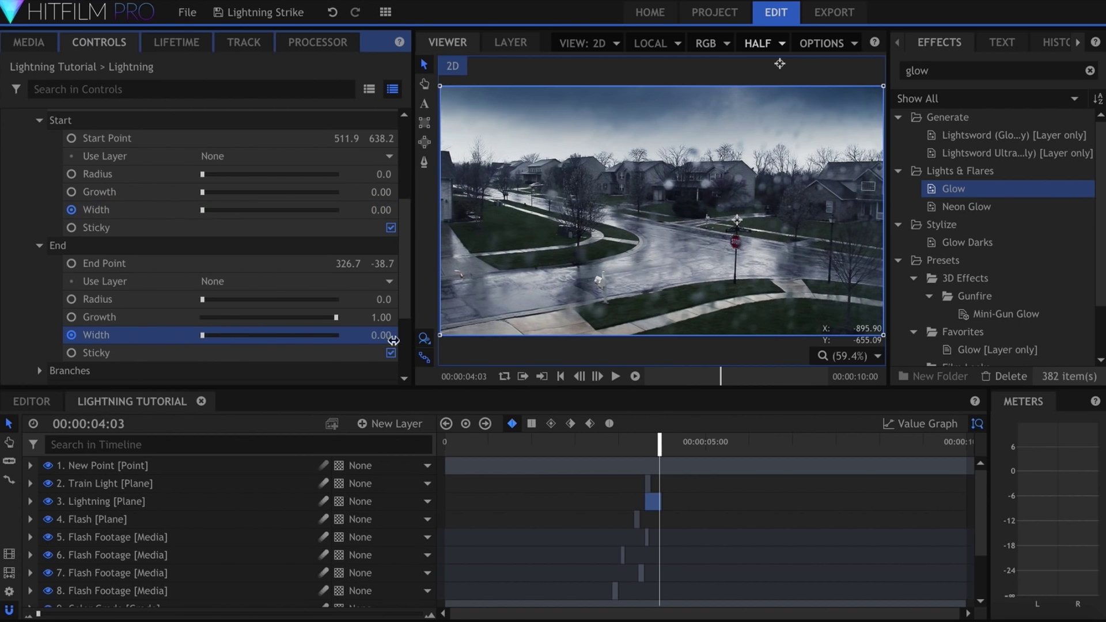
Step: Step back and forth through the strike frames to examine how the bolt's width animates
{"action": "left_click", "coordinate": [738, 508]}
{"action": "key", "text": "Left"}
{"action": "key", "text": "Left"}
{"action": "key", "text": "Left"}
{"action": "key", "text": "Left"}
{"action": "key", "text": "Left"}
{"action": "key", "text": "Left"}
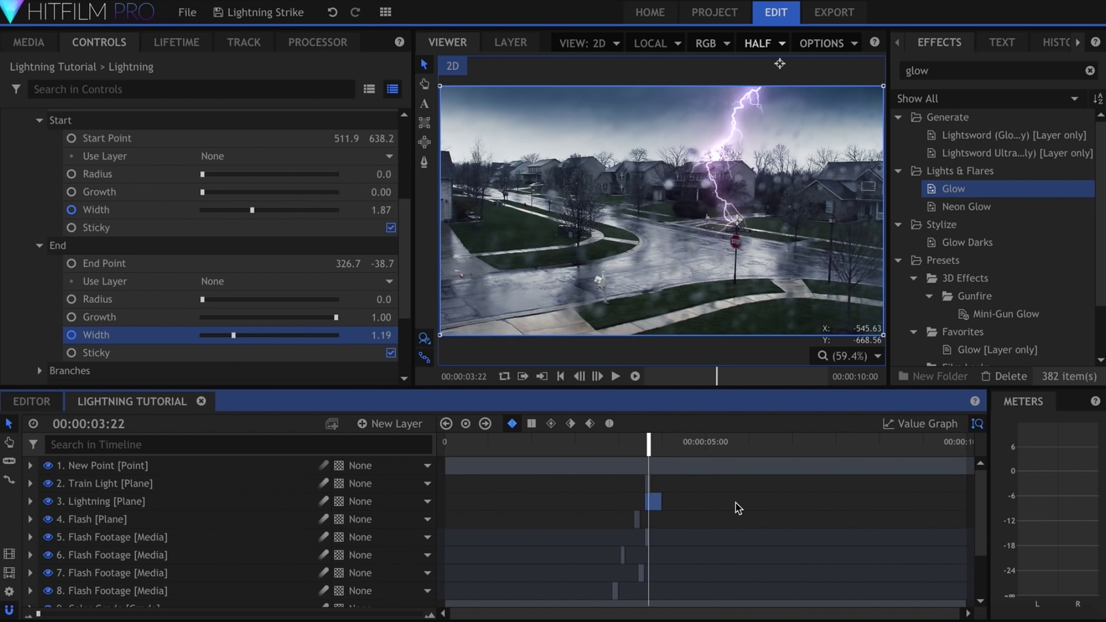
{"action": "key", "text": "Right"}
{"action": "key", "text": "Right"}
{"action": "key", "text": "Right"}
{"action": "key", "text": "Right"}
{"action": "key", "text": "Right"}
{"action": "key", "text": "Right"}
{"action": "key", "text": "Right"}
{"action": "key", "text": "Right"}
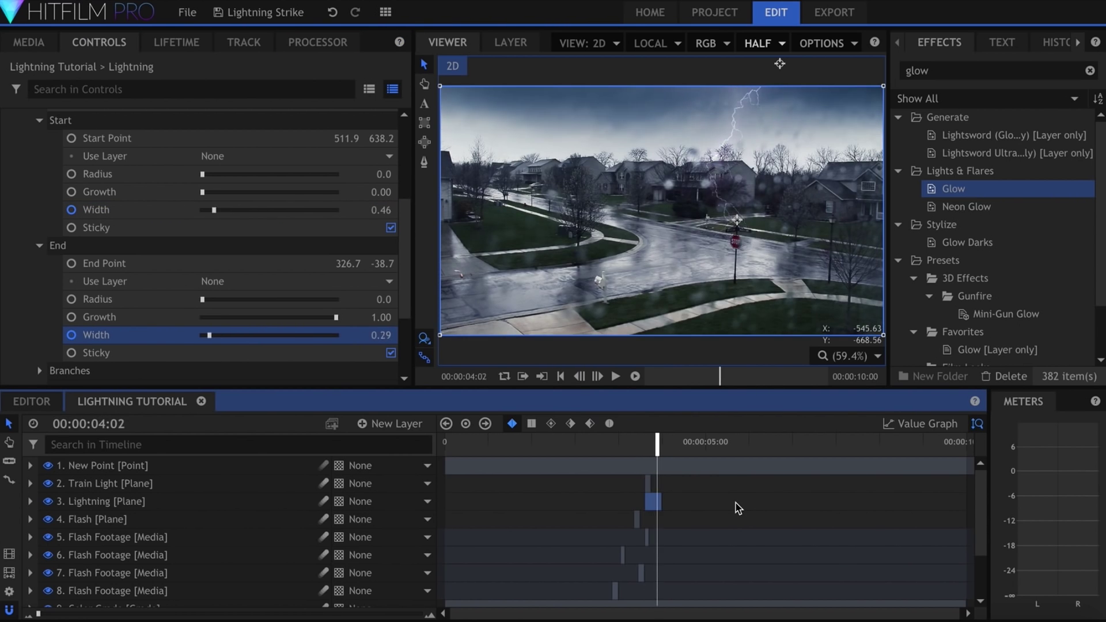
Step: Enable keyframing at 00:00:03:23 for the Red, Green and Blue Per Channel Intensity of the Lightning layer's second Glow
{"action": "left_click_drag", "start_coordinate": [659, 439], "coordinate": [650, 440]}
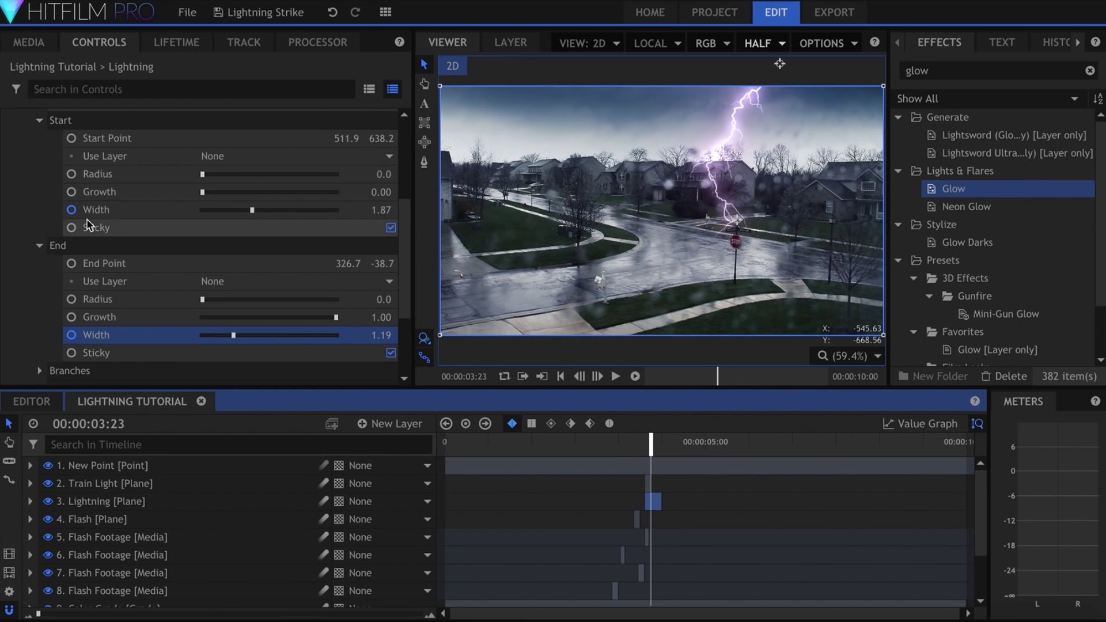
{"action": "scroll", "coordinate": [87, 224], "scroll_direction": "up", "scroll_amount": 5}
{"action": "left_click", "coordinate": [24, 170]}
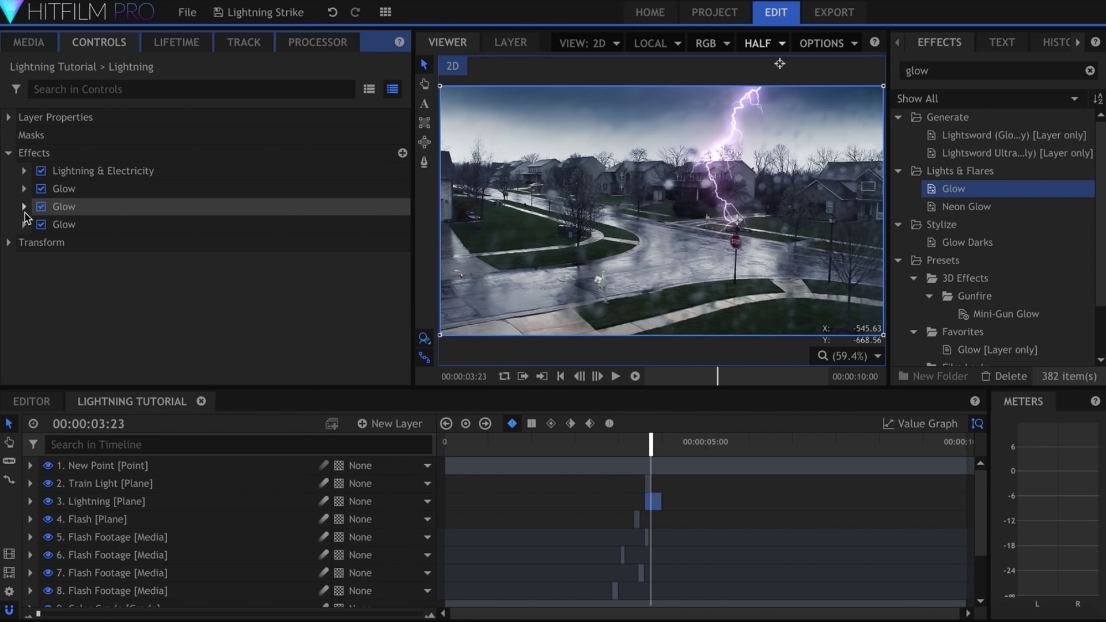
{"action": "left_click", "coordinate": [24, 206]}
{"action": "left_click", "coordinate": [40, 314]}
{"action": "scroll", "coordinate": [52, 316], "scroll_direction": "down", "scroll_amount": 2}
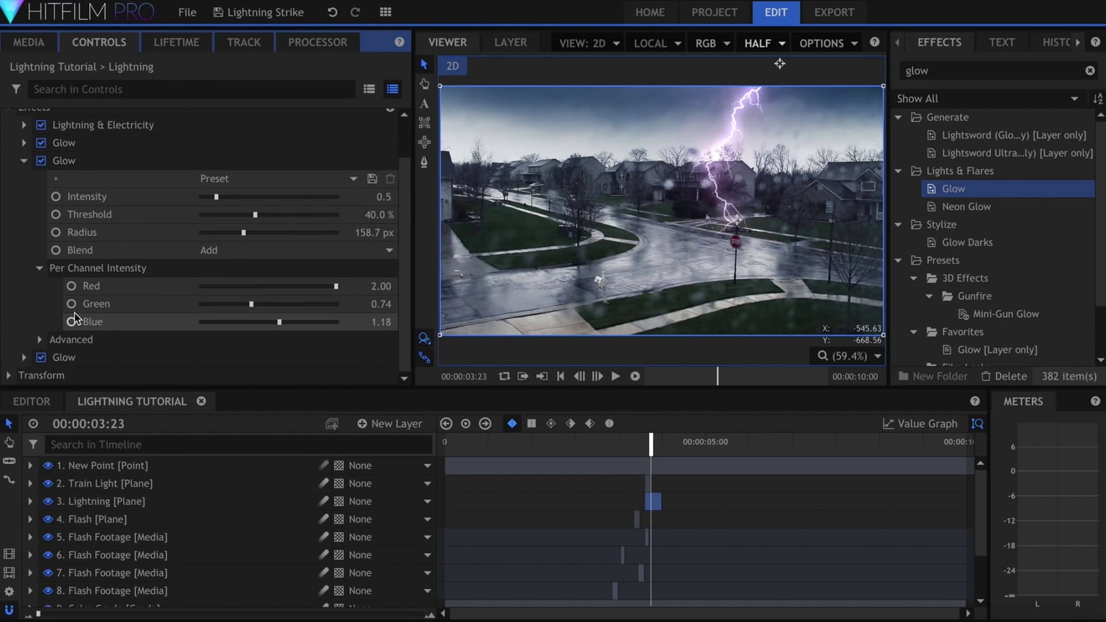
{"action": "key", "text": "space"}
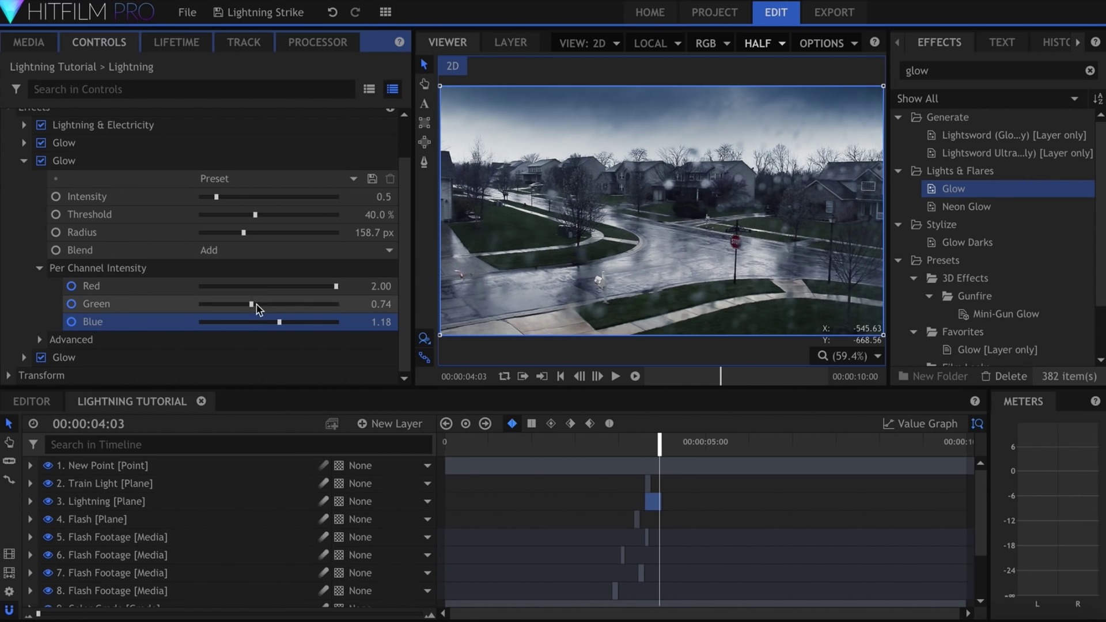
Step: Keyframe reduced per-channel intensities for the second Glow at 00:00:04:03, and return to the strike frame at 00:00:03:22
{"action": "left_click_drag", "start_coordinate": [251, 303], "coordinate": [160, 308]}
{"action": "left_click", "coordinate": [223, 322]}
{"action": "key", "text": "Left"}
{"action": "key", "text": "Left"}
{"action": "key", "text": "Left"}
{"action": "key", "text": "Left"}
{"action": "key", "text": "Left"}
{"action": "key", "text": "Left"}
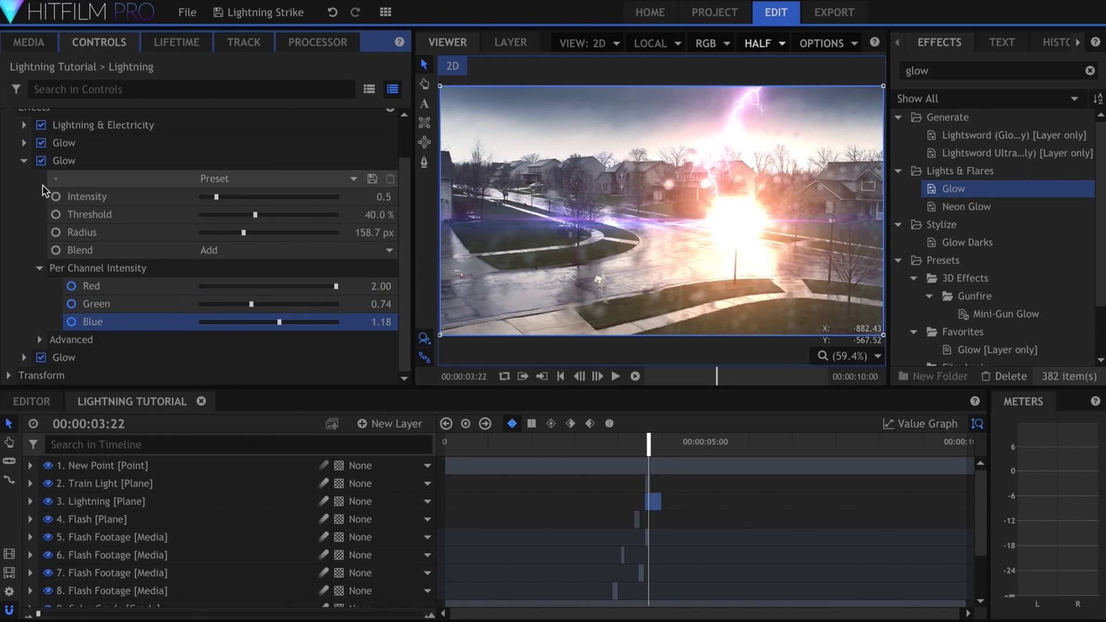
{"action": "left_click", "coordinate": [23, 162]}
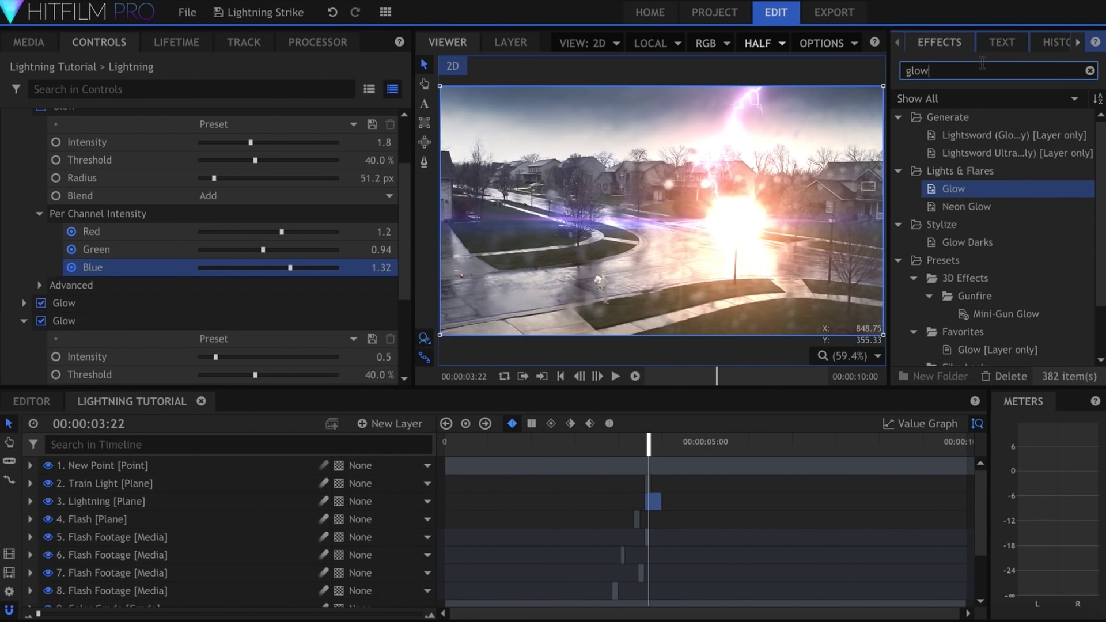
Step: Add a grade layer at the top of the composite and apply the Heat Distortion effect to it
{"action": "key", "text": "BackSpace"}
{"action": "key", "text": "BackSpace"}
{"action": "key", "text": "BackSpace"}
{"action": "key", "text": "BackSpace"}
{"action": "type", "text": "heat"}
{"action": "left_click", "coordinate": [575, 493]}
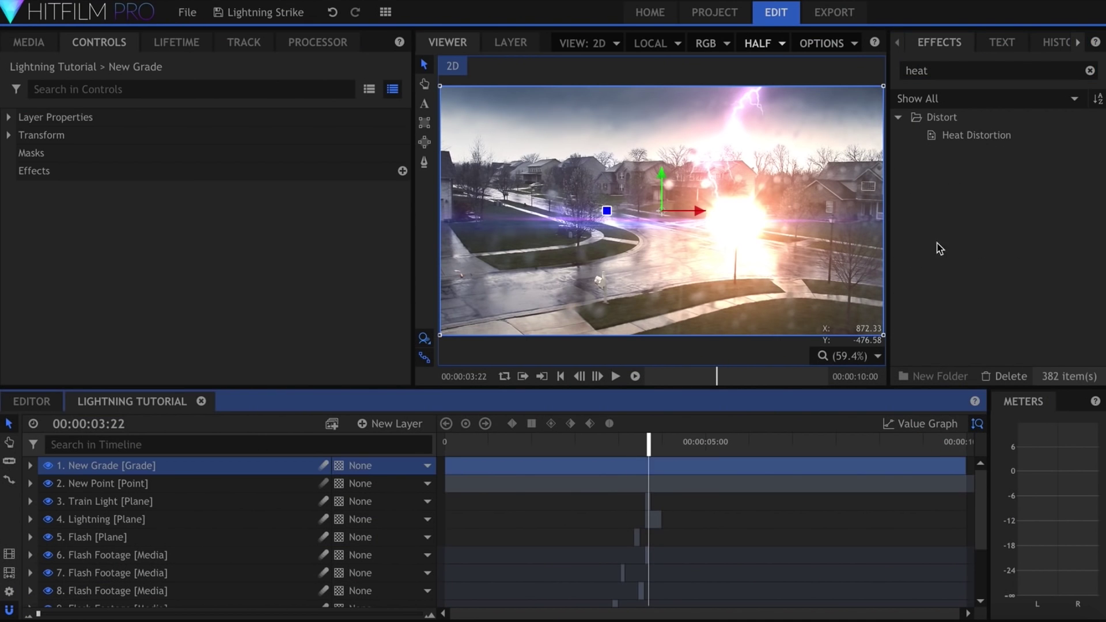
{"action": "scroll", "coordinate": [555, 254], "scroll_direction": "up", "scroll_amount": 2}
{"action": "left_click_drag", "start_coordinate": [920, 135], "coordinate": [286, 469]}
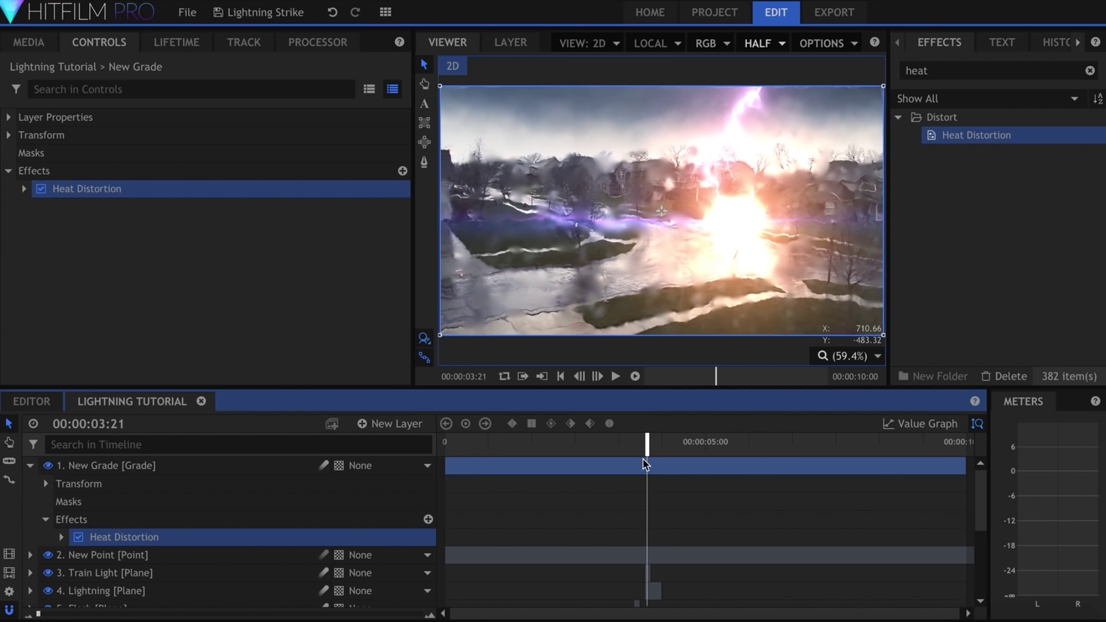
Step: Slice the grade layer at the strike and at 00:00:04:07, and delete the pieces before and after that section
{"action": "key", "text": "ctrl+shift+d"}
{"action": "left_click", "coordinate": [672, 447]}
{"action": "left_click_drag", "start_coordinate": [673, 447], "coordinate": [668, 447]}
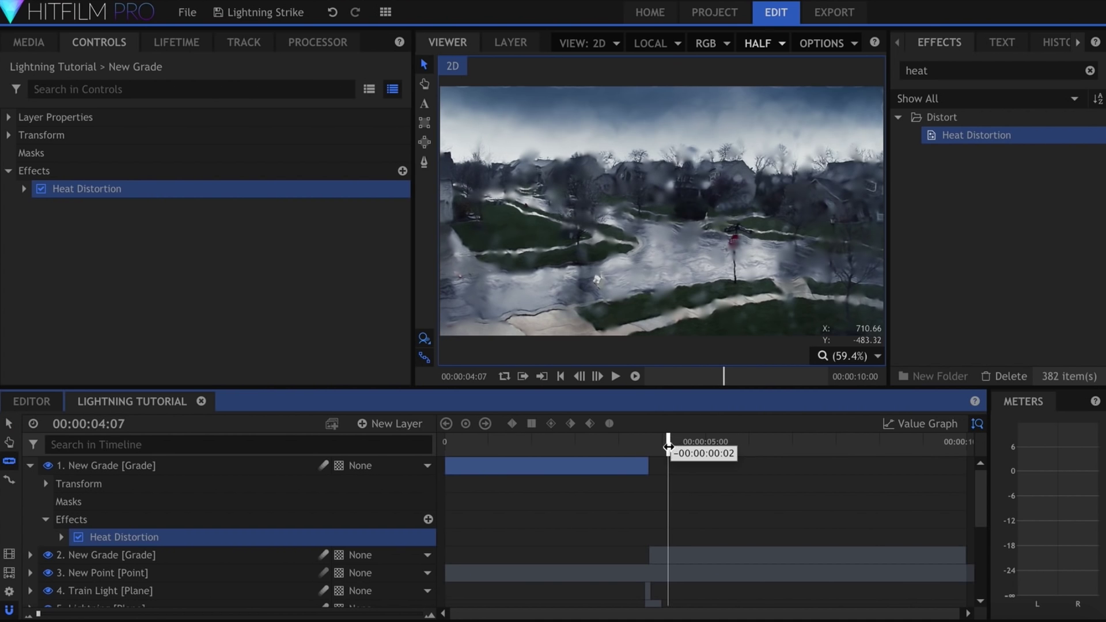
{"action": "left_click", "coordinate": [669, 557]}
{"action": "key", "text": "v"}
{"action": "left_click", "coordinate": [713, 576]}
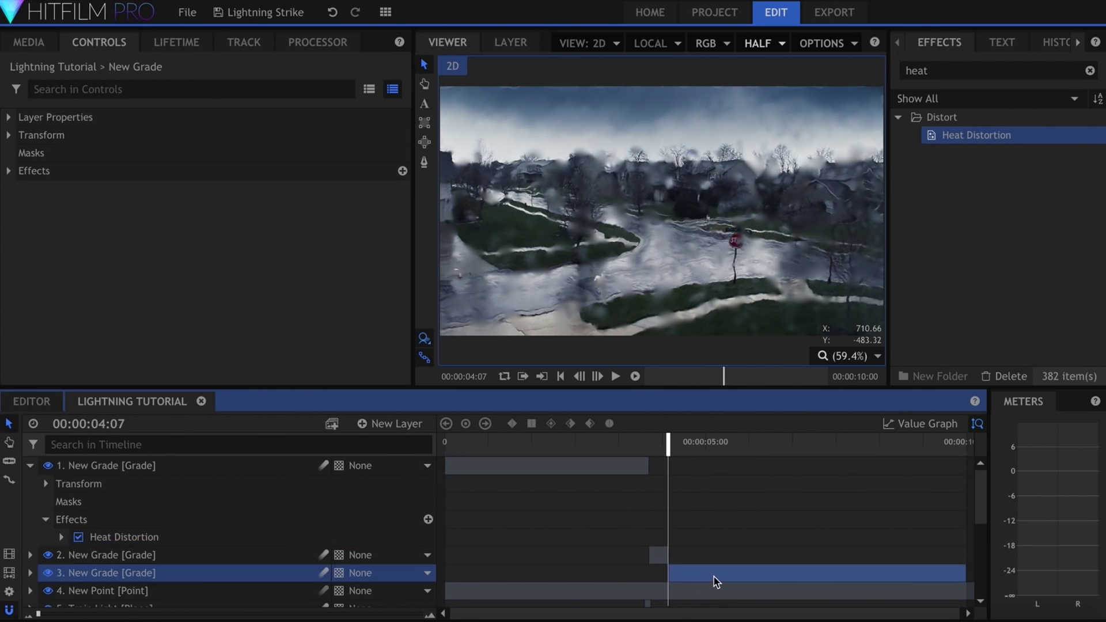
{"action": "key", "text": "Delete"}
{"action": "left_click", "coordinate": [575, 467]}
{"action": "key", "text": "Delete"}
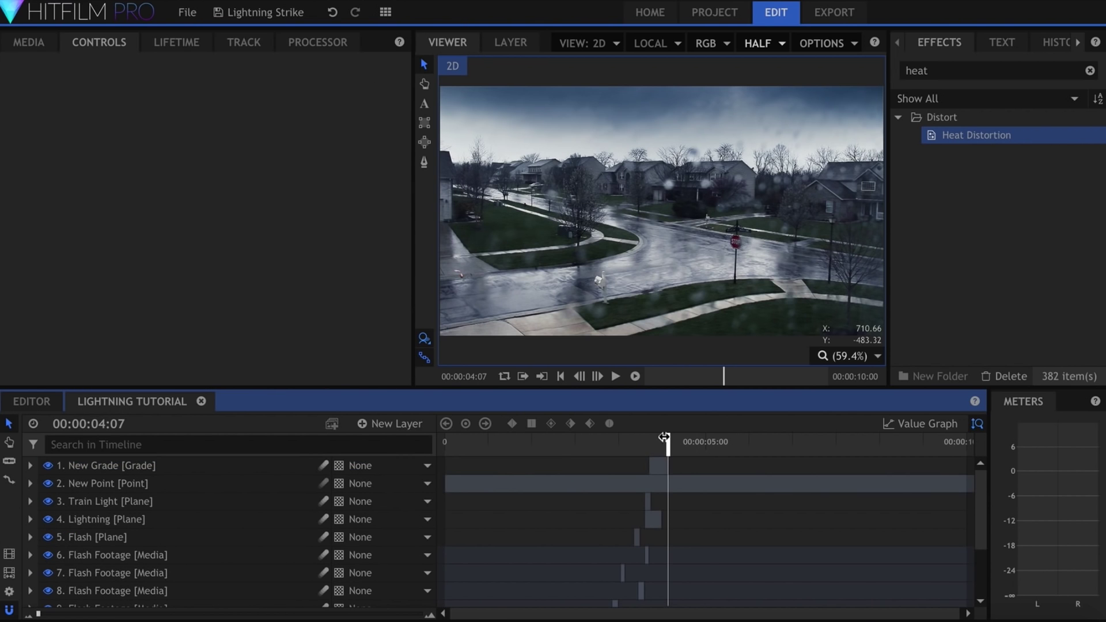
Step: Draw a tall elliptical mask around the lightning bolt on the grade layer and set its Feather Strength to 238.0 px
{"action": "left_click_drag", "start_coordinate": [664, 438], "coordinate": [657, 439]}
{"action": "left_click", "coordinate": [424, 143]}
{"action": "mouse_move", "coordinate": [737, 213]}
{"action": "left_mouse_down"}
{"action": "mouse_move", "coordinate": [782, 29]}
{"action": "mouse_move", "coordinate": [811, 72]}
{"action": "left_mouse_up"}
{"action": "left_click", "coordinate": [424, 64]}
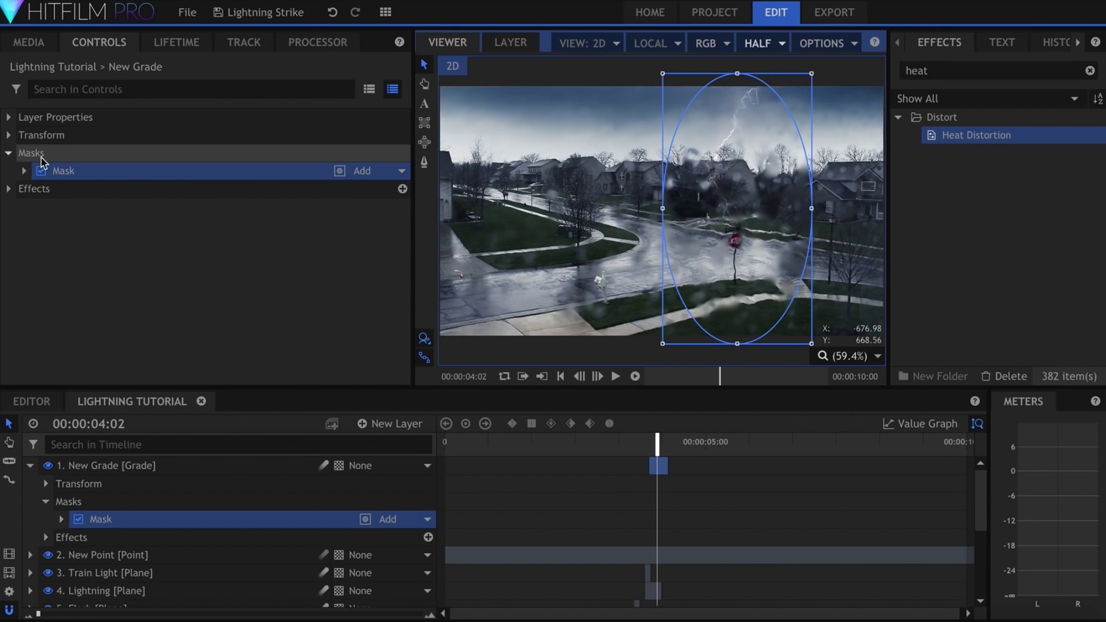
{"action": "left_click", "coordinate": [24, 171]}
{"action": "left_click", "coordinate": [40, 225]}
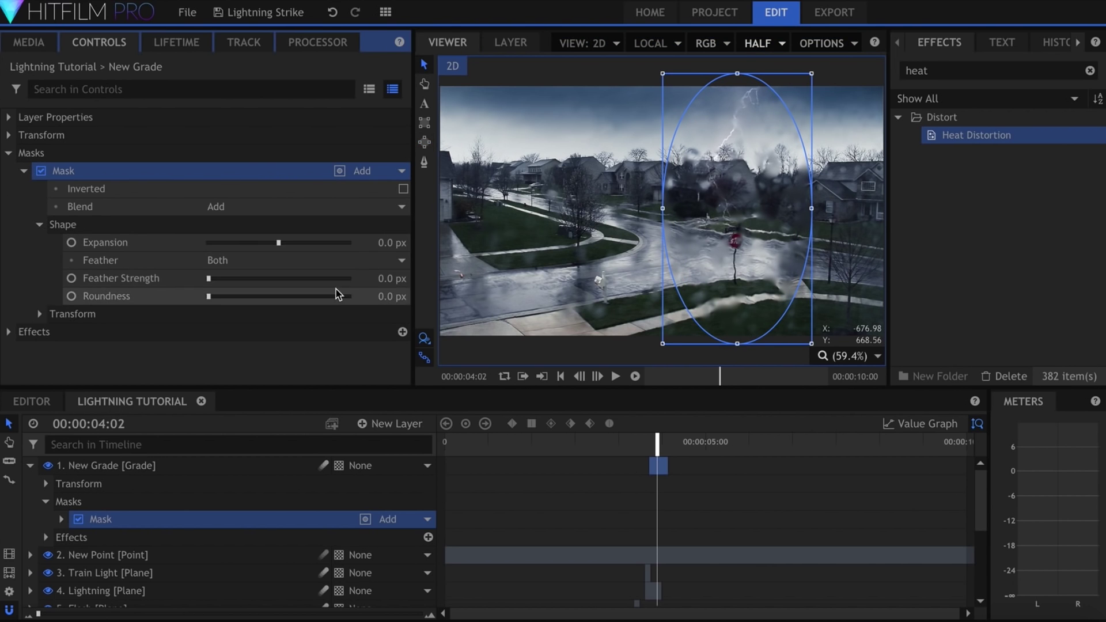
{"action": "left_click_drag", "start_coordinate": [387, 280], "coordinate": [426, 279]}
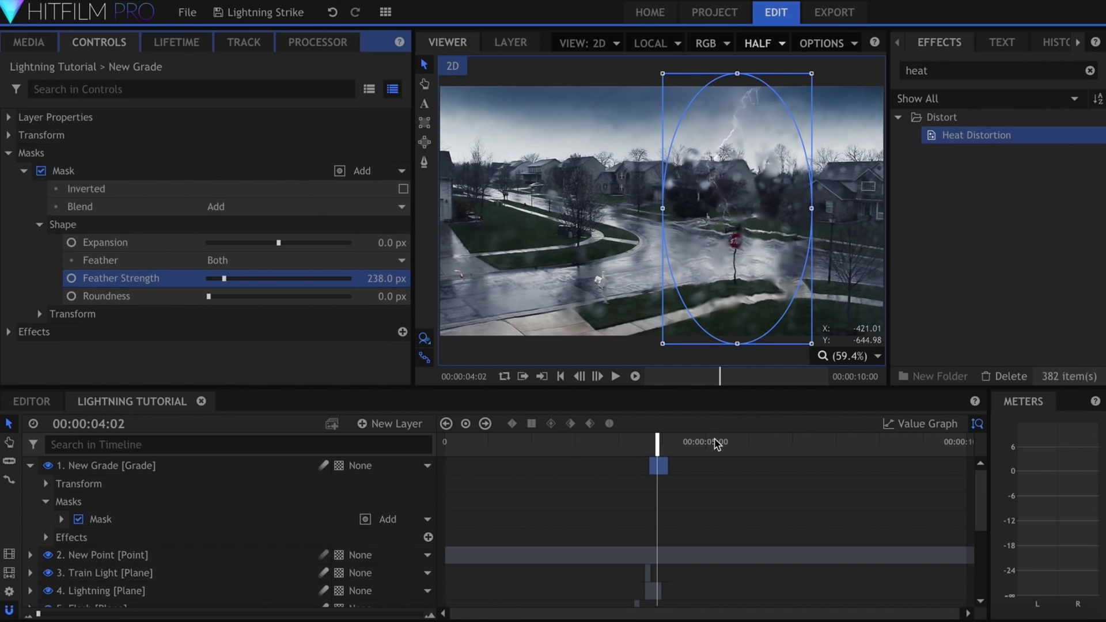
Step: Enable keyframing for the grade layer's Opacity at 00:00:03:23
{"action": "left_click_drag", "start_coordinate": [652, 442], "coordinate": [646, 441]}
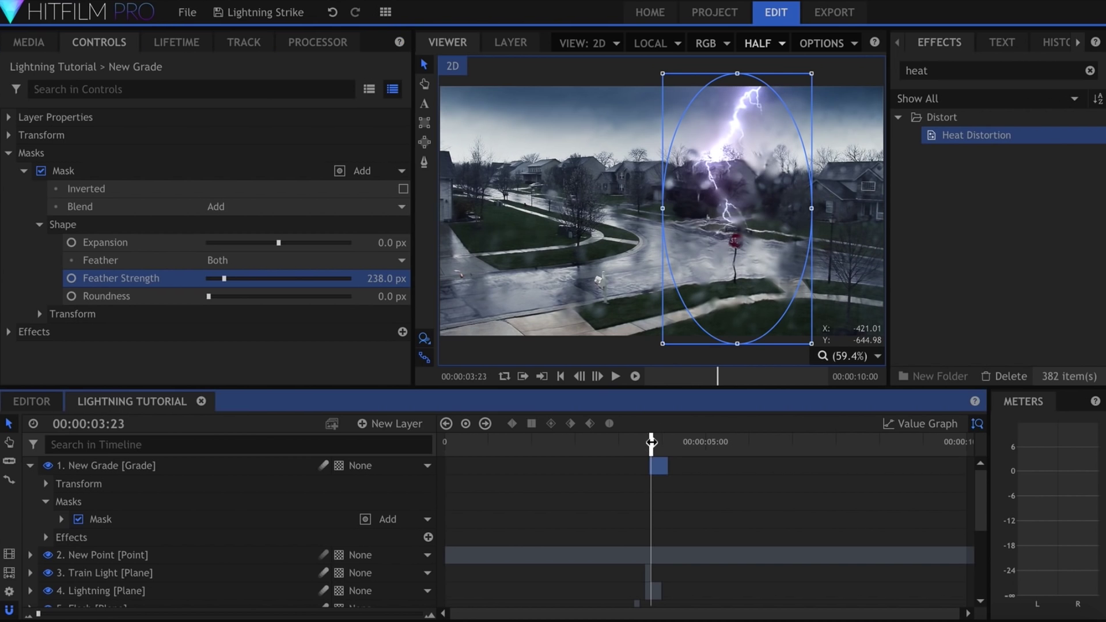
{"action": "left_click", "coordinate": [24, 171]}
{"action": "left_click", "coordinate": [8, 153]}
{"action": "left_click", "coordinate": [8, 135]}
{"action": "left_click", "coordinate": [39, 154]}
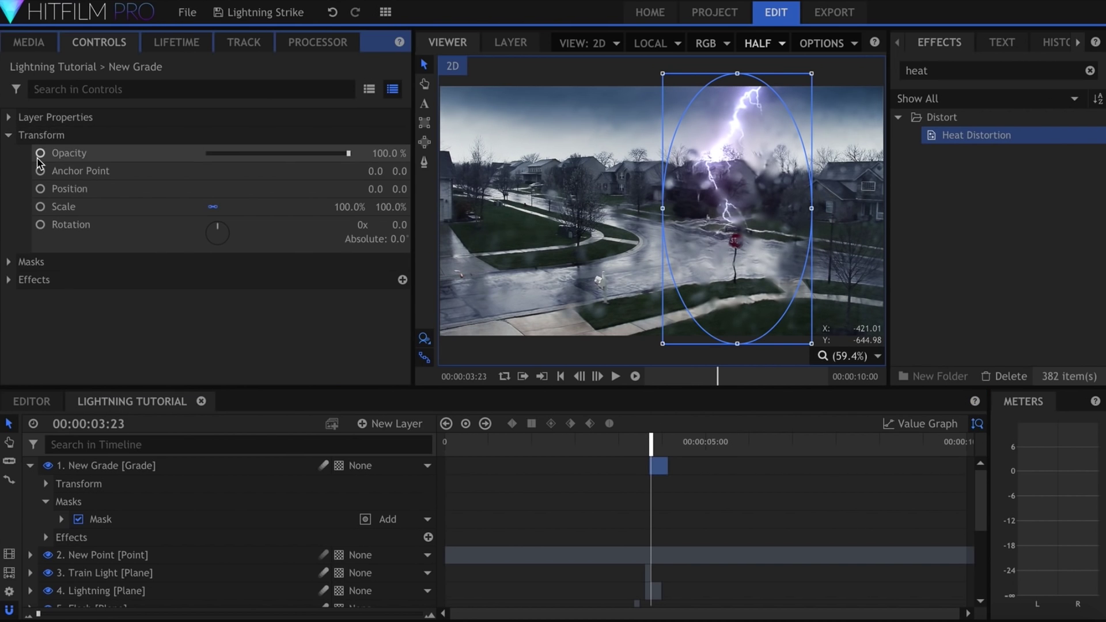
Step: Keyframe the grade layer's Opacity to 0.0% at 00:00:04:06 and return to the start of the strike
{"action": "key", "text": "Right"}
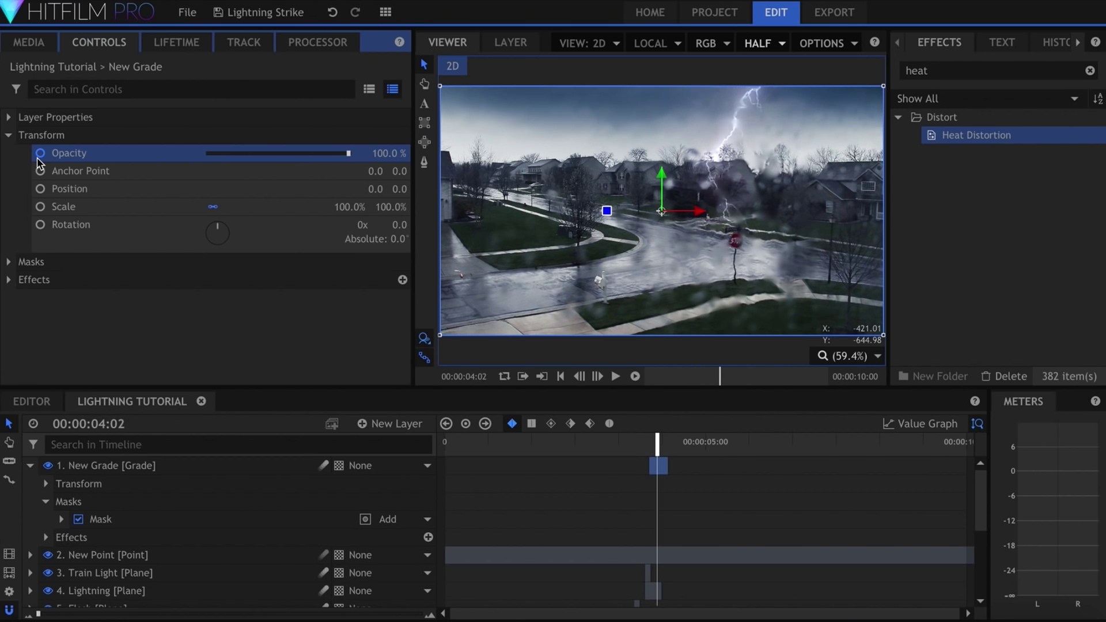
{"action": "key", "text": "Right"}
{"action": "key", "text": "Right"}
{"action": "key", "text": "Right"}
{"action": "key", "text": "Right"}
{"action": "key", "text": "Right"}
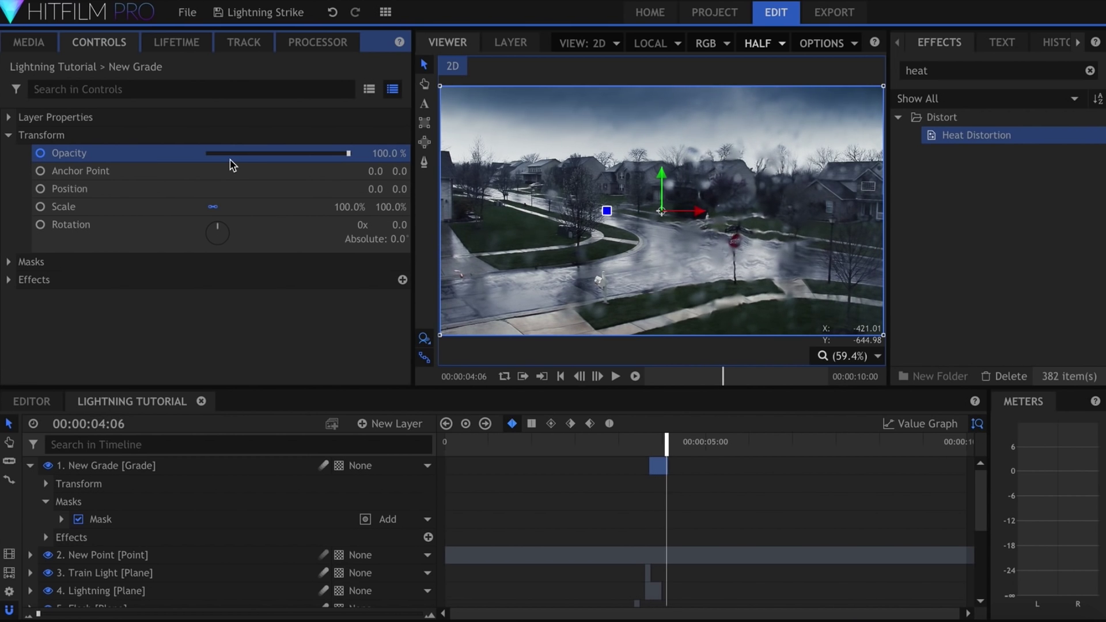
{"action": "left_click_drag", "start_coordinate": [234, 164], "coordinate": [169, 160]}
{"action": "left_click", "coordinate": [391, 357]}
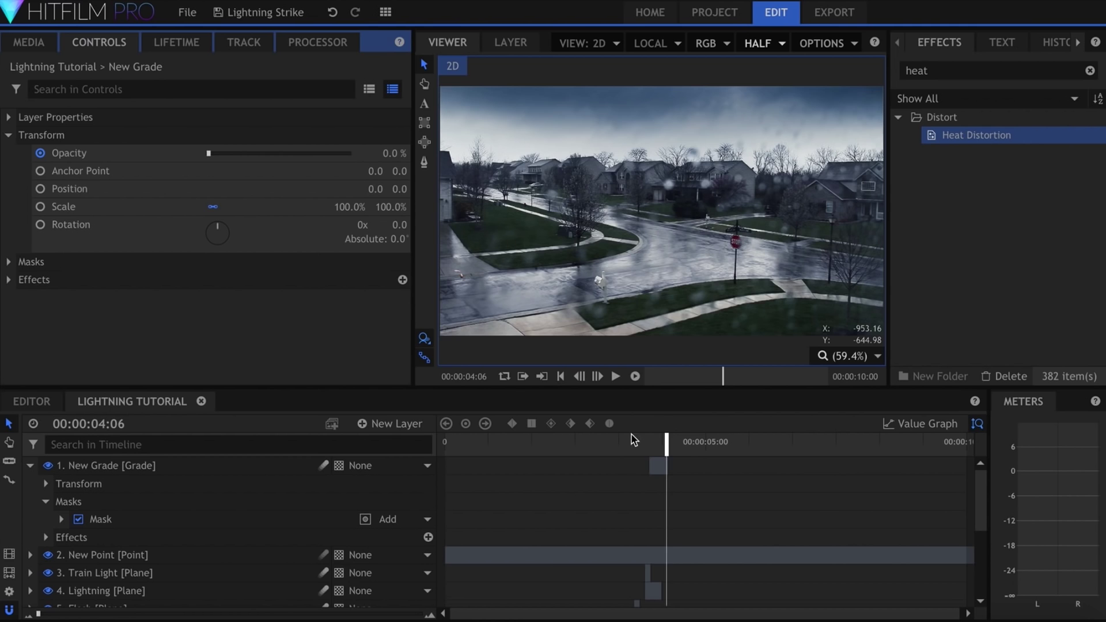
{"action": "left_click", "coordinate": [649, 441]}
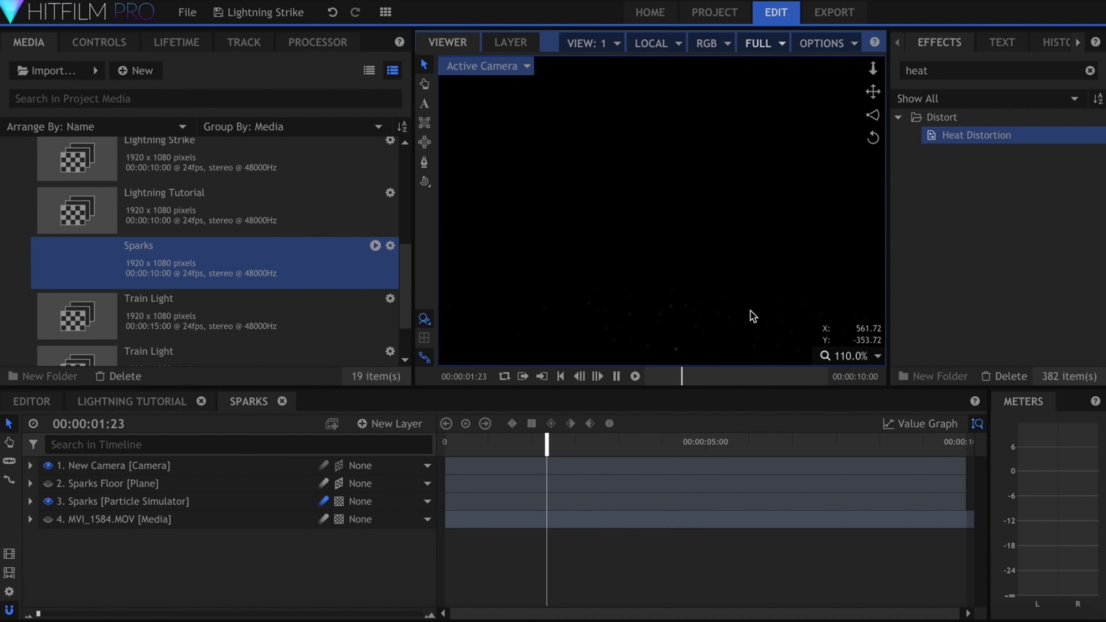
Step: Place the Sparks composite at the top of the Lightning Tutorial timeline, starting at 00:00:04:00
{"action": "left_click", "coordinate": [164, 403]}
{"action": "left_click_drag", "start_coordinate": [205, 279], "coordinate": [676, 469]}
{"action": "left_click", "coordinate": [659, 441]}
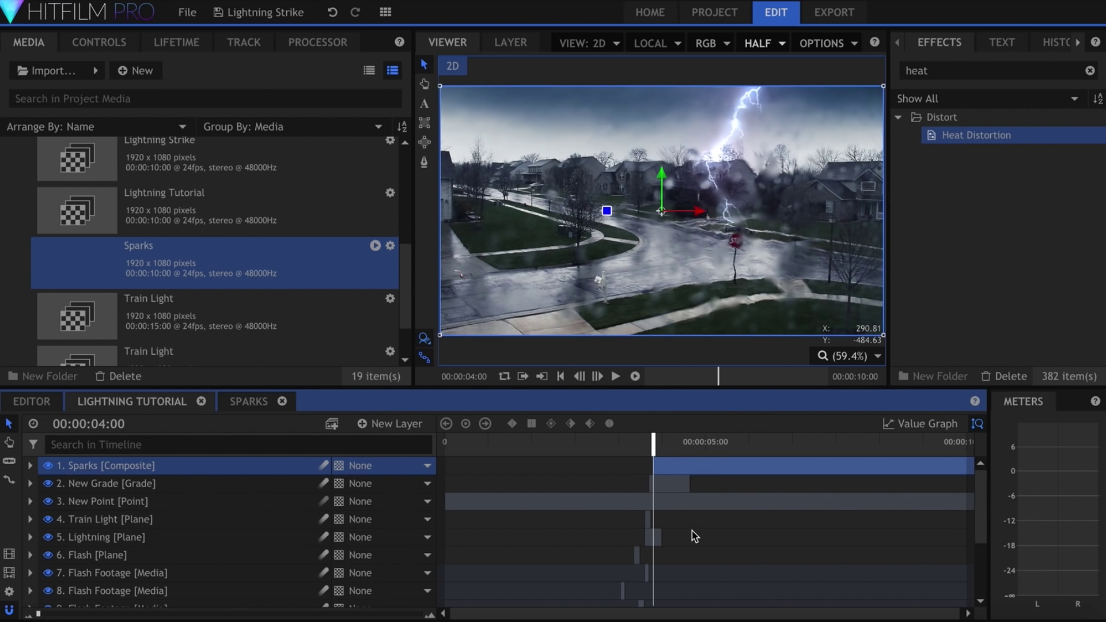
Step: Play back the strike from before the flashes to check the added sparks and heat distortion
{"action": "left_click", "coordinate": [694, 535]}
{"action": "left_click", "coordinate": [617, 442]}
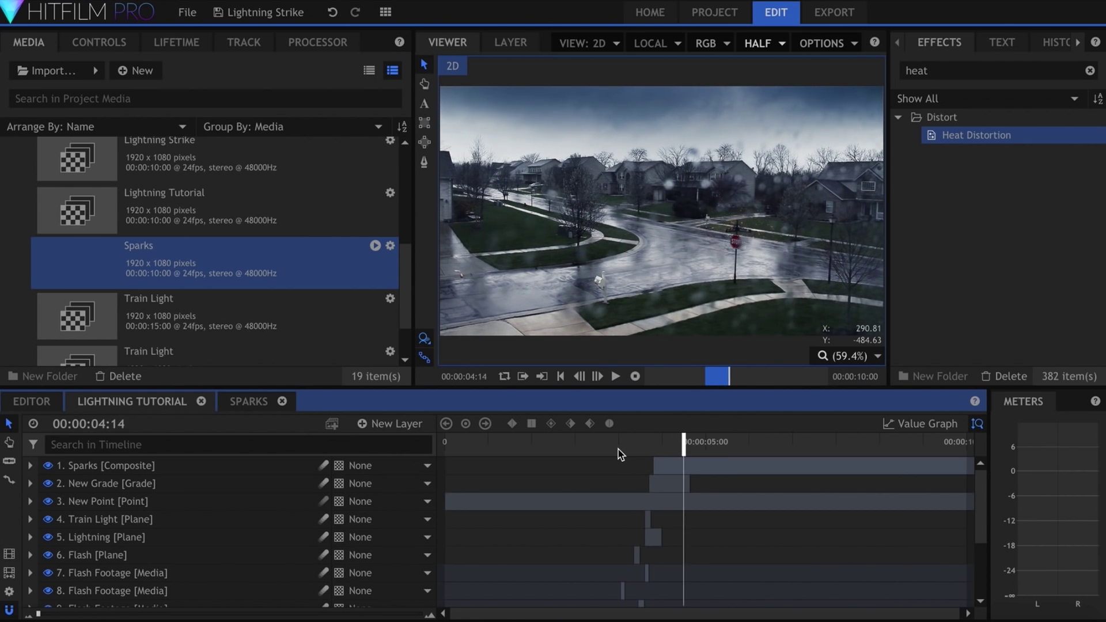
{"action": "left_click", "coordinate": [615, 443]}
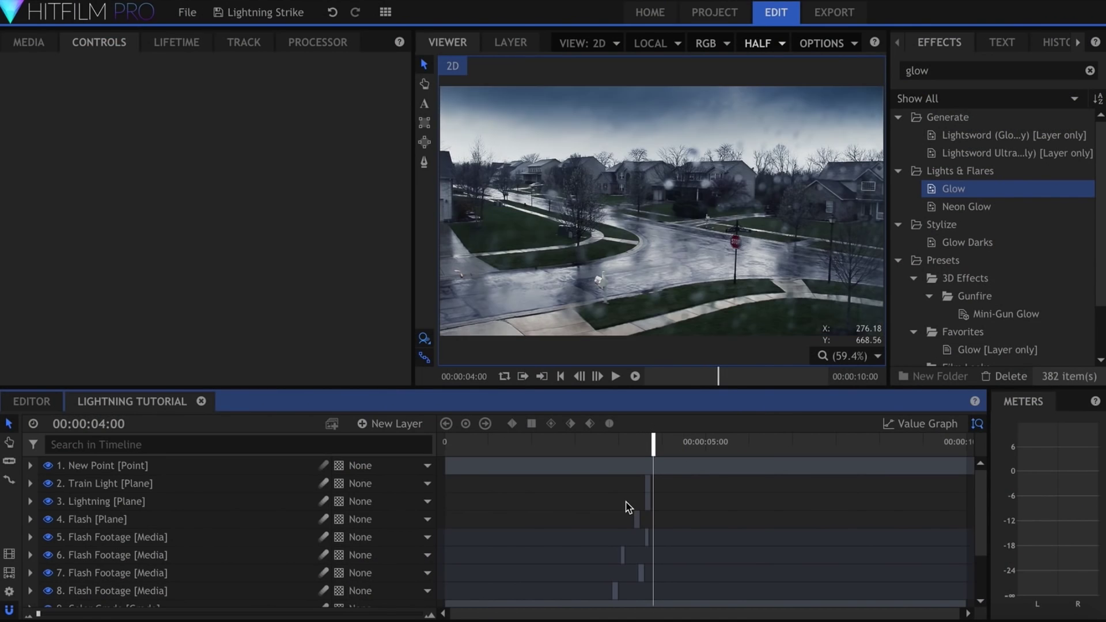
Step: Extend the end of the Lightning layer past 00:00:04:00
{"action": "left_click_drag", "start_coordinate": [652, 501], "coordinate": [656, 499]}
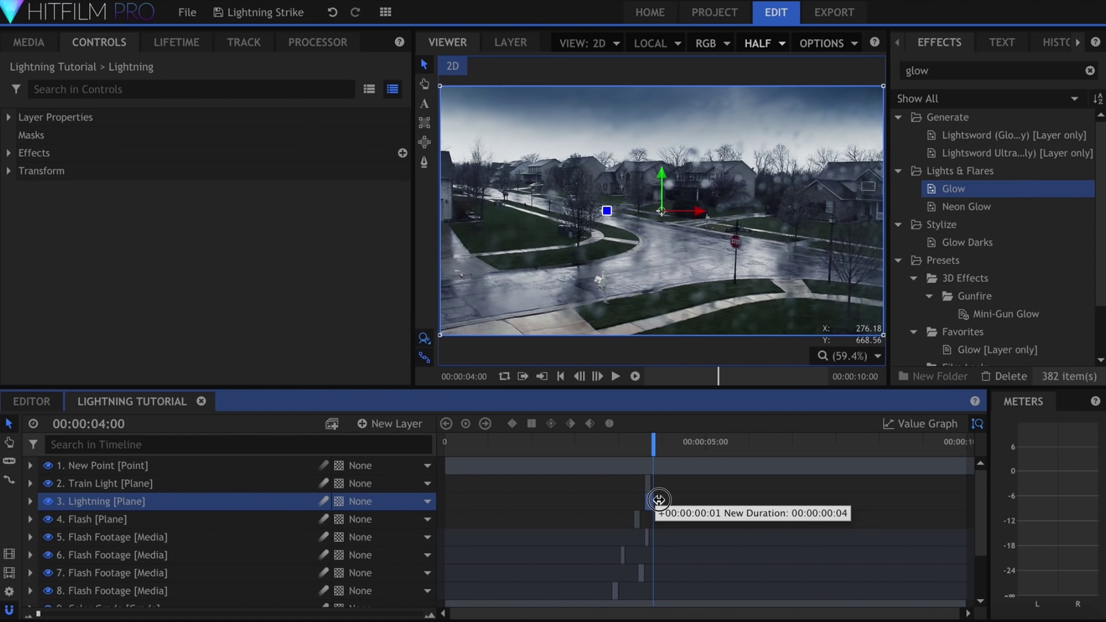